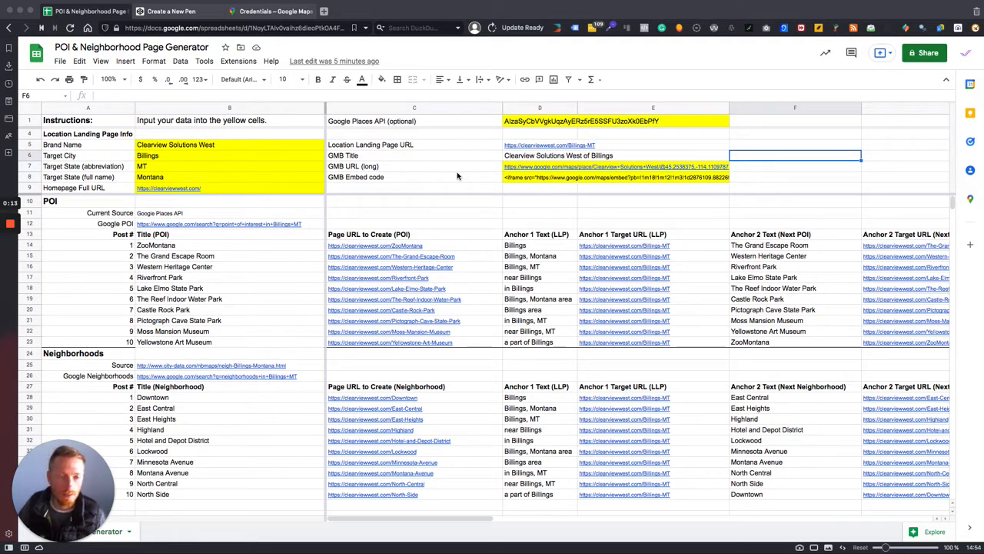
Examine the POI Anchor 1 text variations and the yellow input cells for brand, location, Google Places API and GMB details.
click(540, 246)
drag(541, 246, 546, 341)
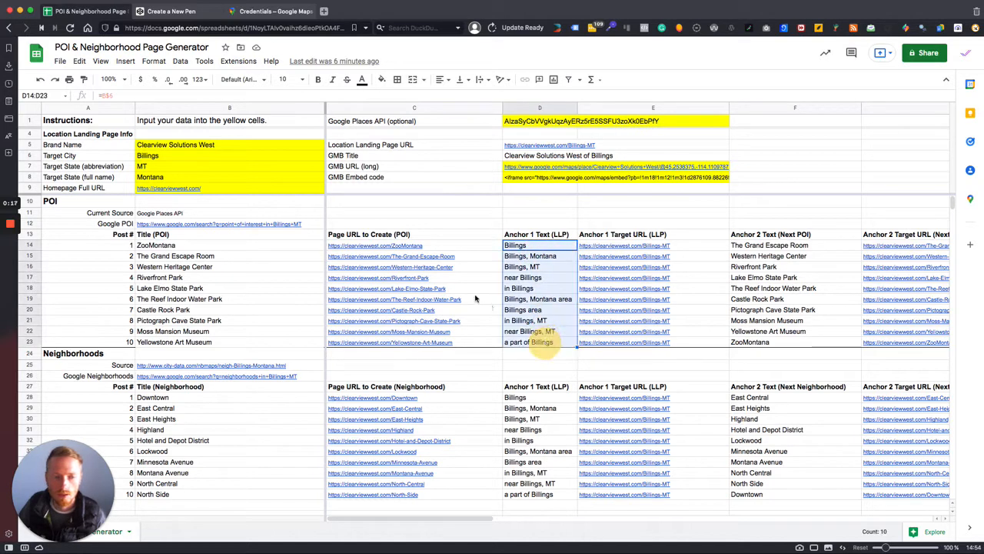
click(536, 290)
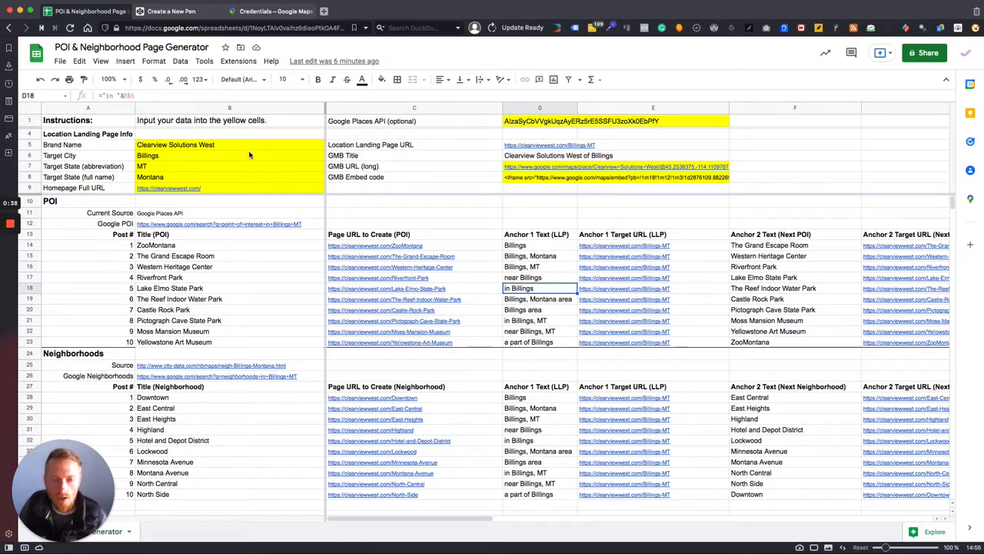
drag(247, 148, 248, 188)
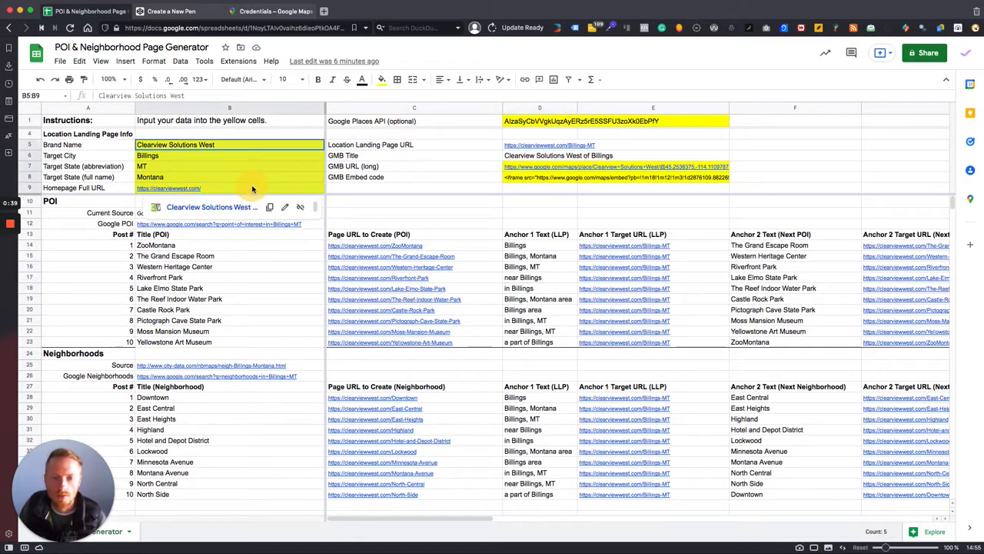
click(552, 121)
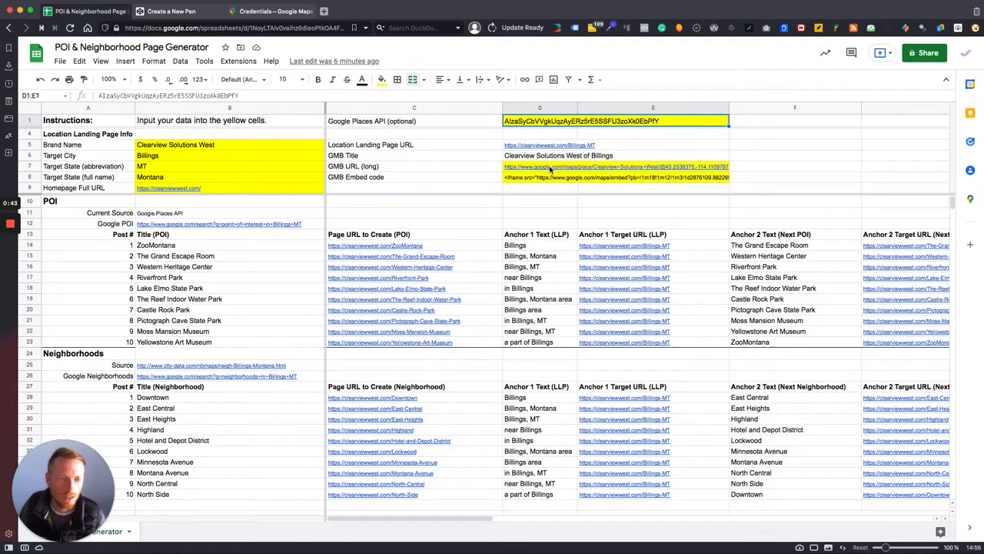
drag(550, 168, 549, 181)
click(375, 181)
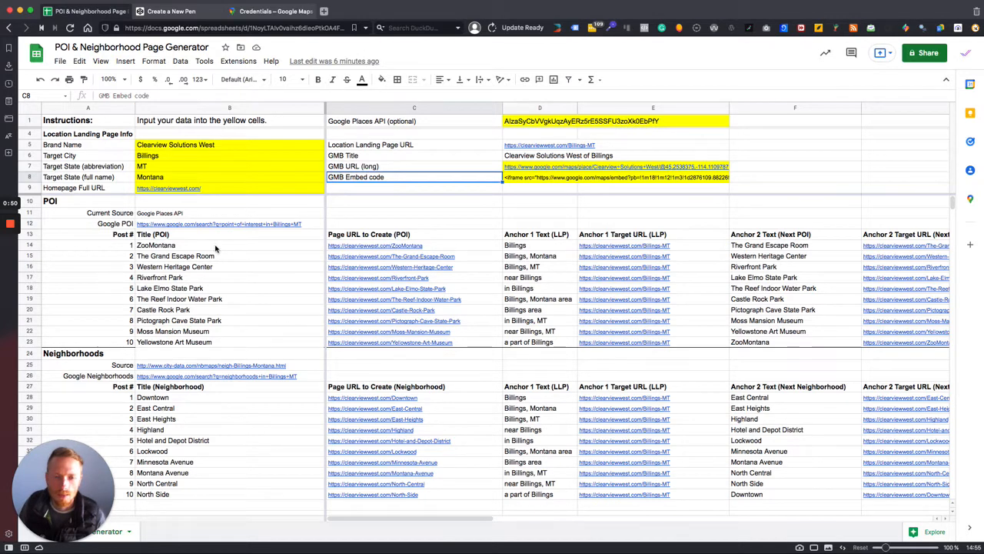
Review the ten POI titles, their page URLs to create, and the anchor text and target URL columns across the sheet.
drag(216, 248, 196, 342)
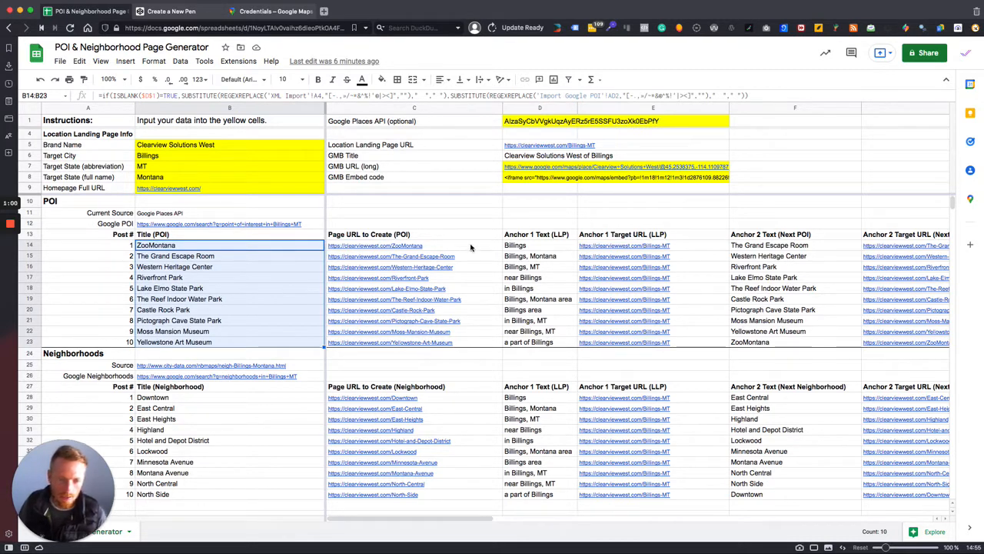
drag(472, 246, 472, 341)
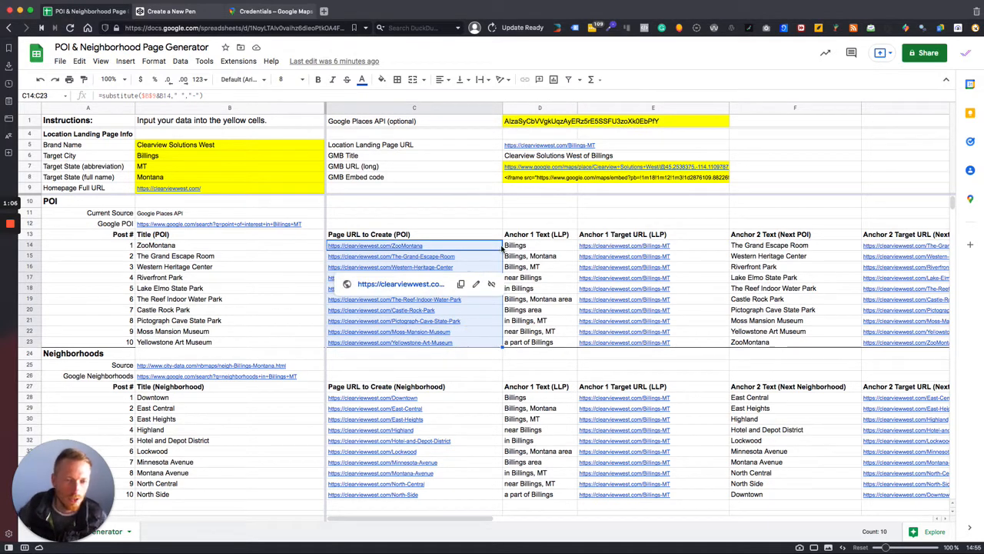
click(473, 218)
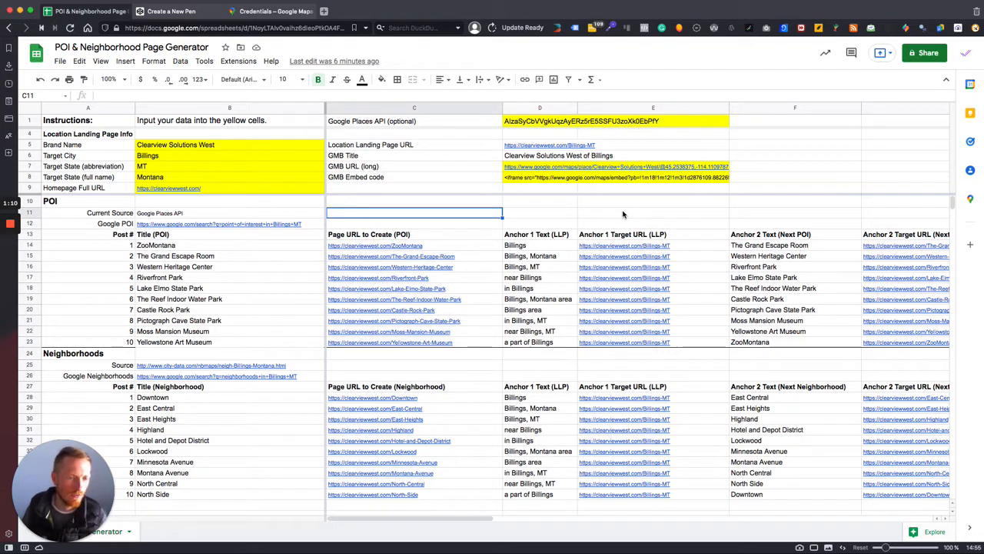
mouse_move(697, 247)
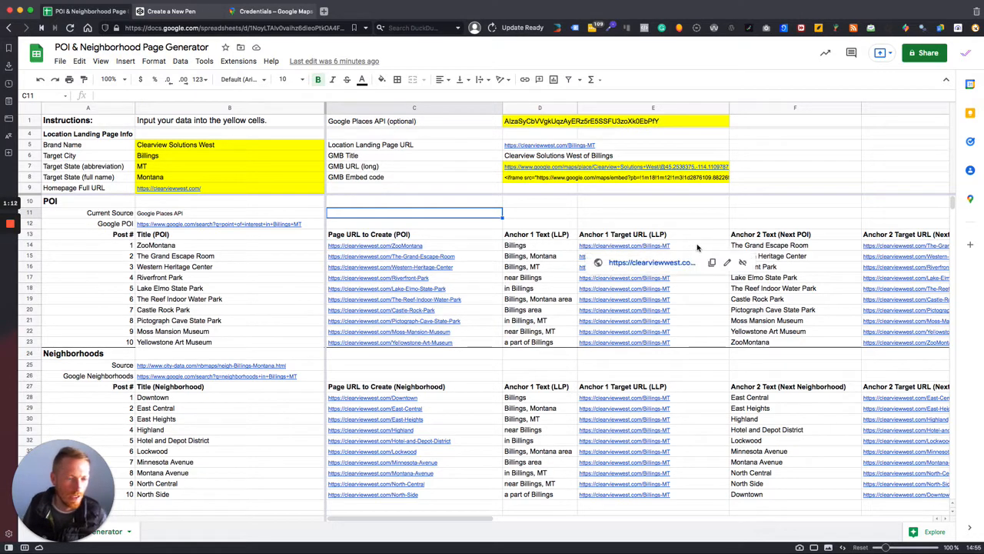
click(697, 247)
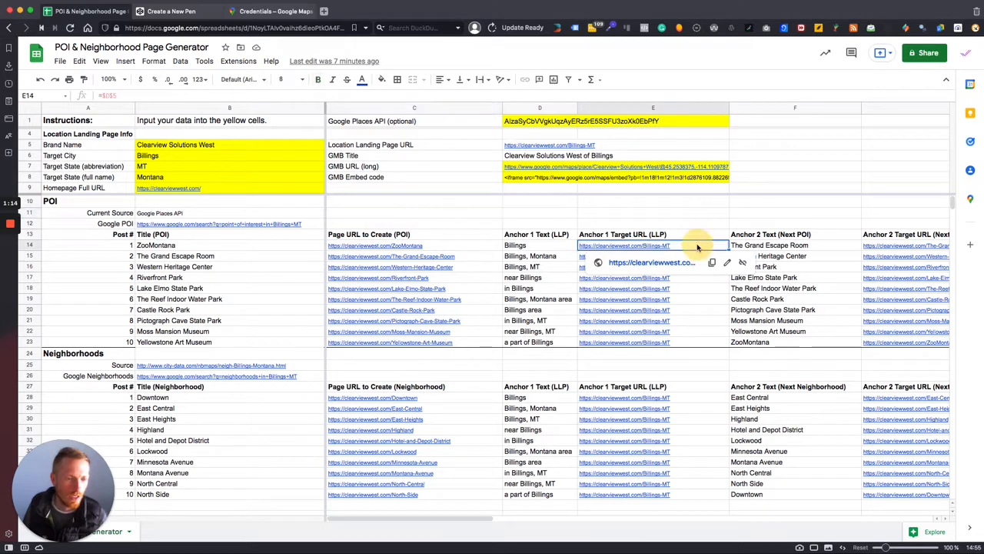
key(Right)
key(Right)
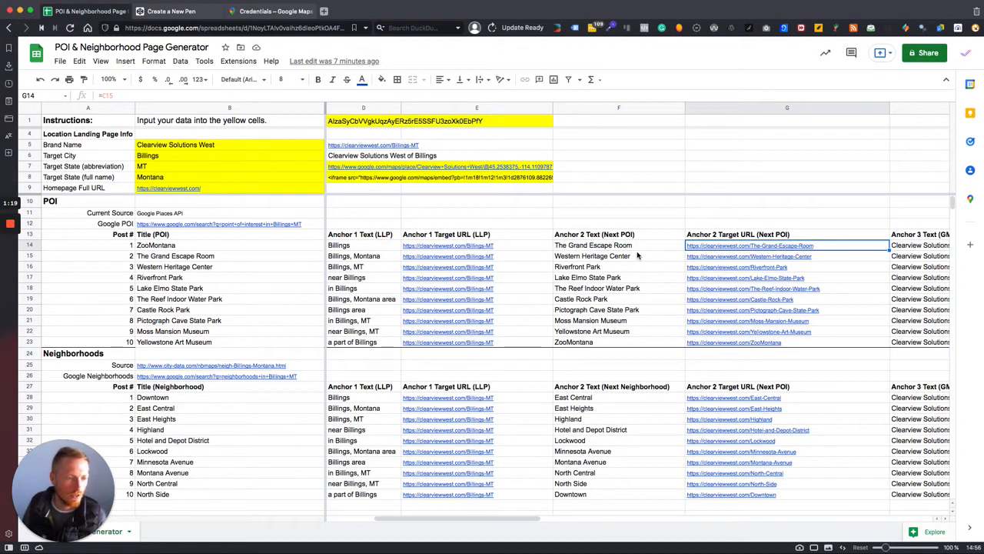
scroll(635, 254, right, 3)
scroll(636, 255, right, 3)
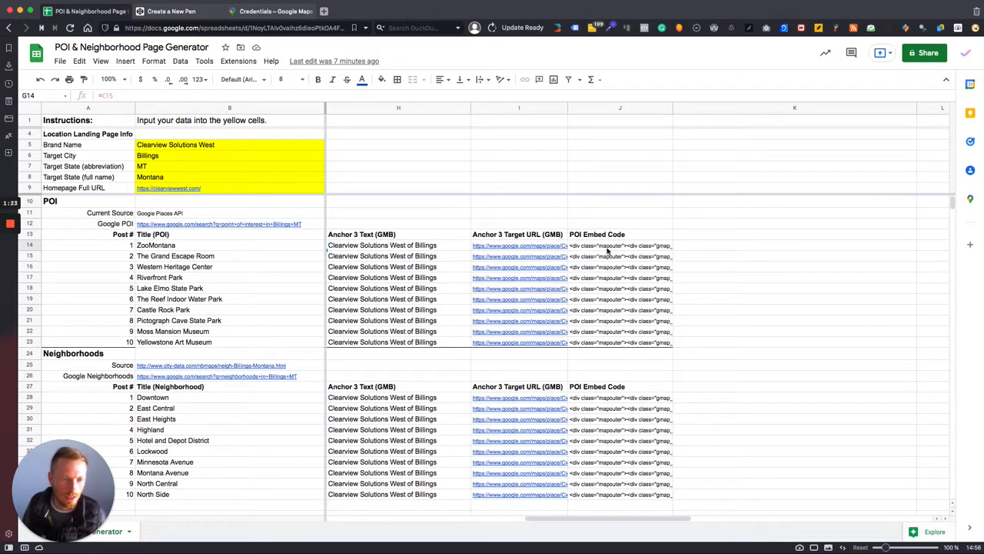
Copy the ZooMontana POI embed code from J14 into the HTML editor of the new CodePen pen.
click(608, 247)
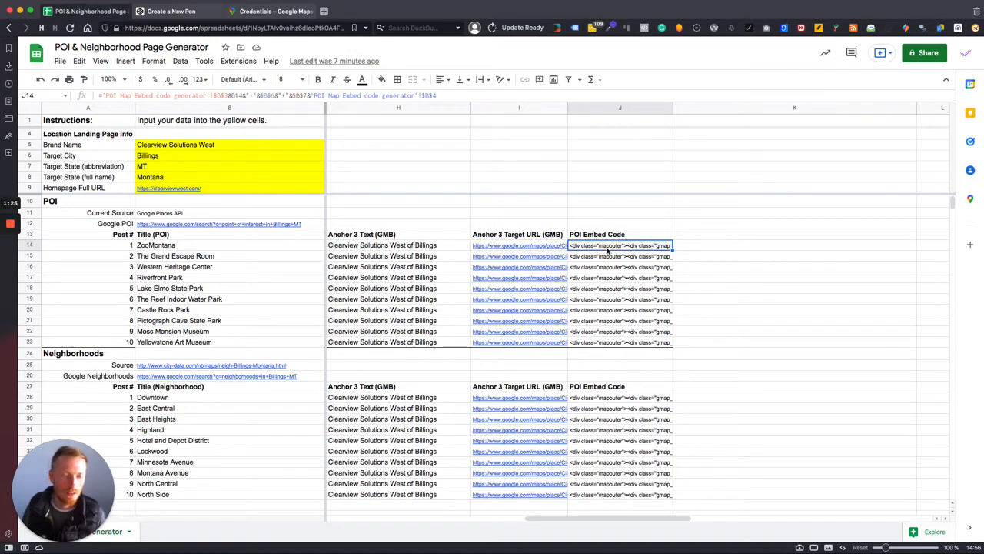
click(169, 11)
click(119, 199)
key(super+a)
text(<div class="mapouter"><div class="gmap_canvas"><iframe width="600" height="500" id="gmap_canvas" src="https://maps.google.com/maps?q=ZooMontana+Billings+MT&t=&z=13&ie=UTF8&iwloc=&output=embed" frameborder="0" scrolling="no" marginheight="0" marginwidth="0"></iframe>)
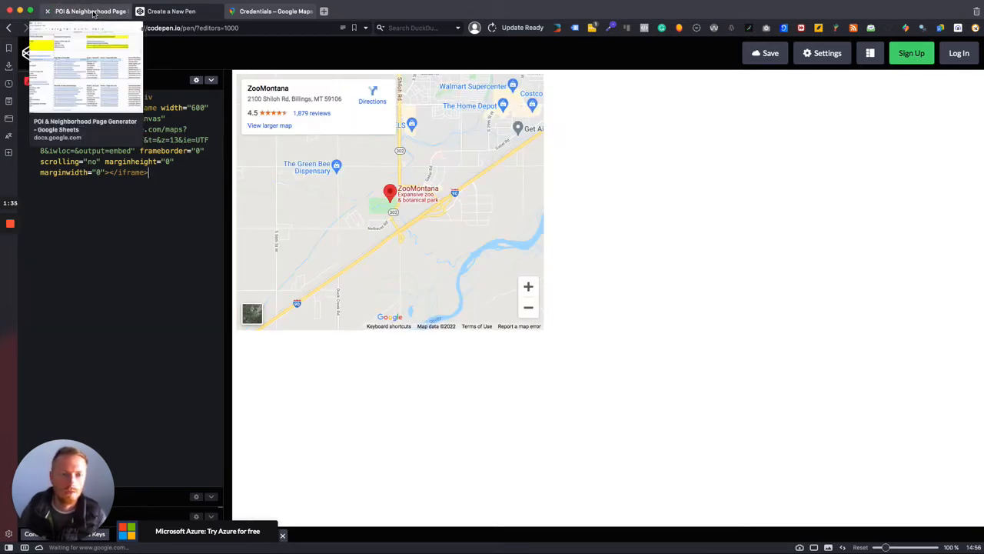
Return to the spreadsheet, examine the embed codes in J14:J23, and compare them with the rendered map in CodePen.
click(92, 12)
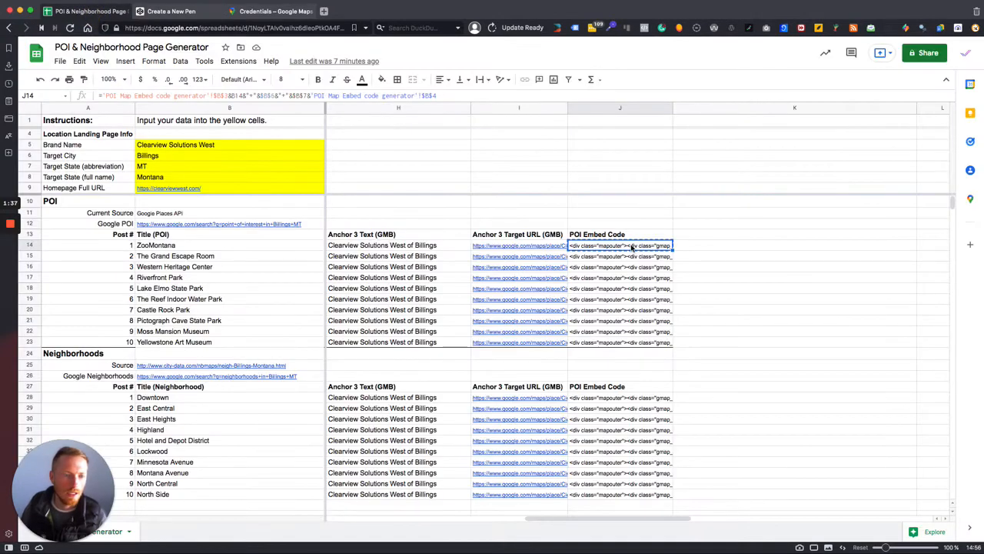
drag(630, 247, 627, 343)
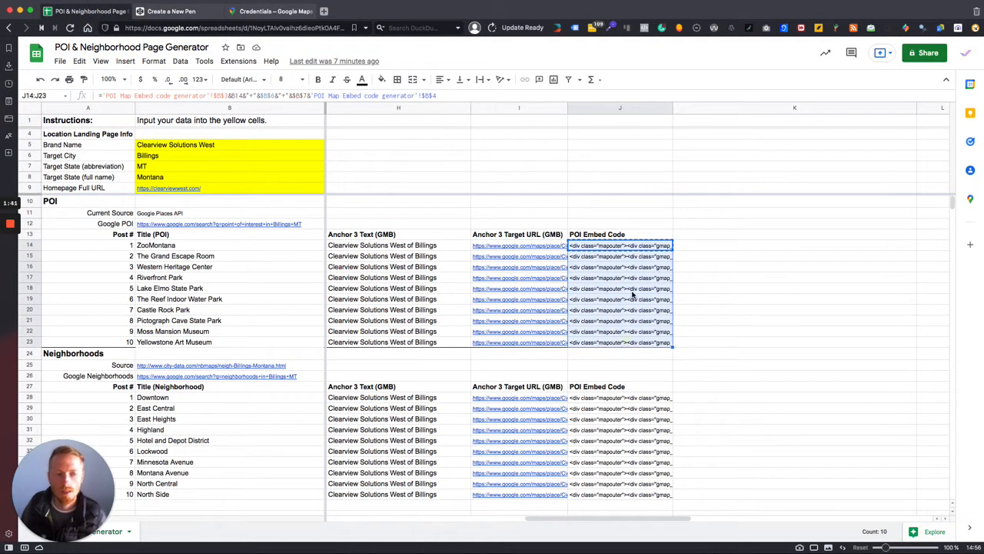
key(ctrl+c)
click(173, 11)
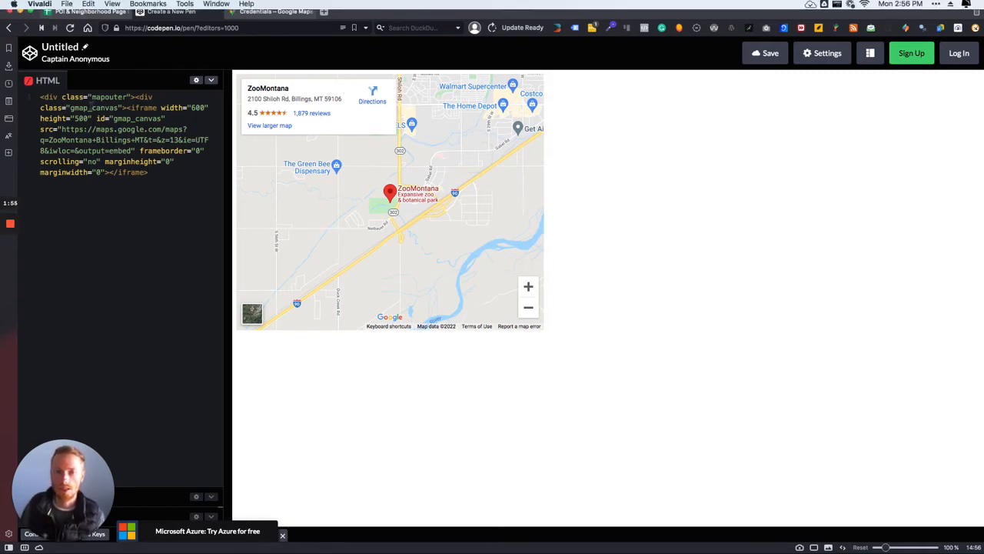
click(83, 10)
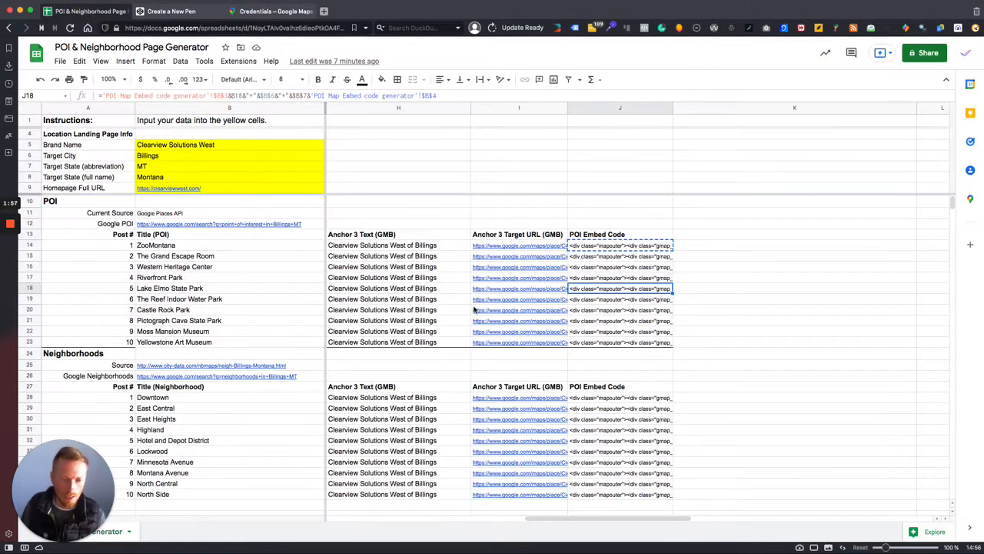
Examine the Neighborhoods section, including its source link and the ten neighborhood titles in B28:B37.
scroll(475, 309, left, 10)
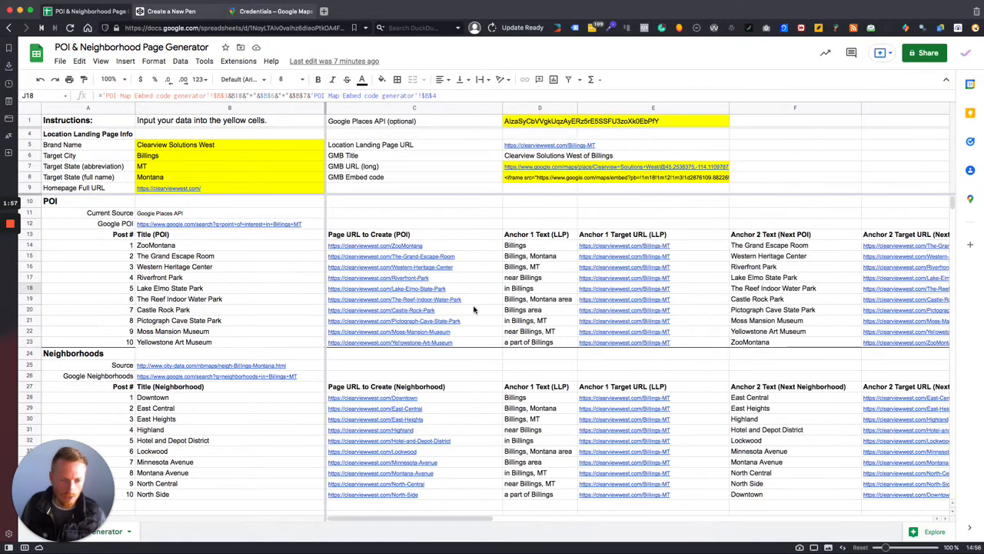
click(197, 386)
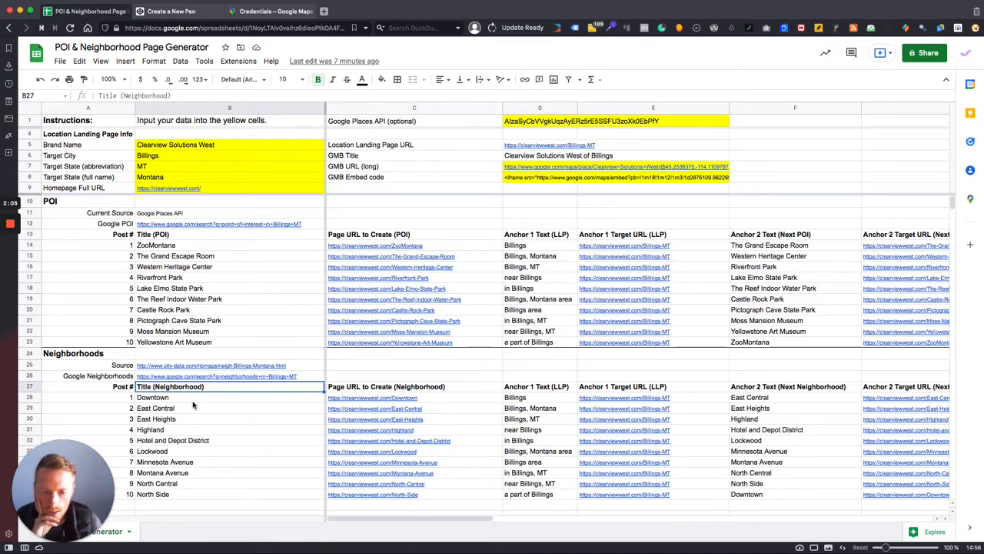
click(263, 366)
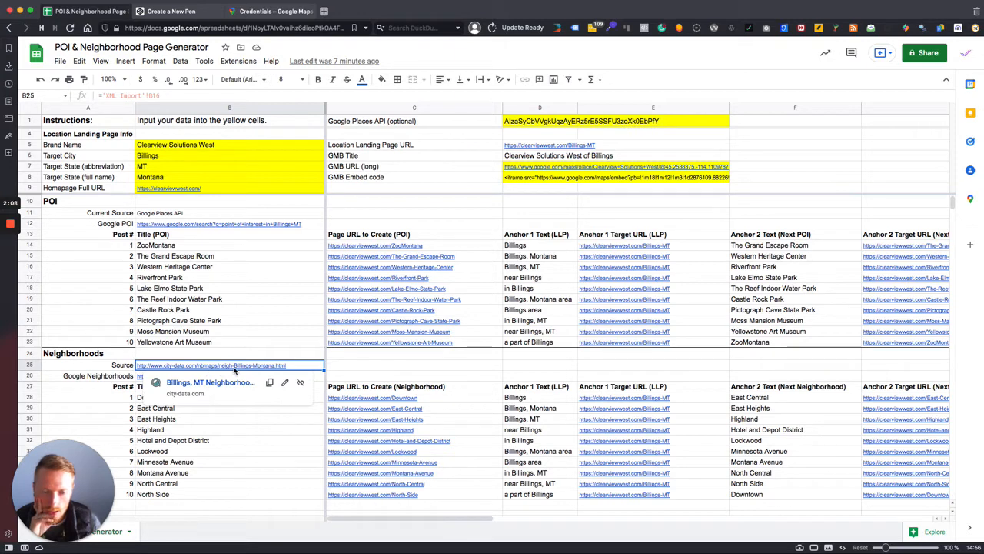
click(216, 440)
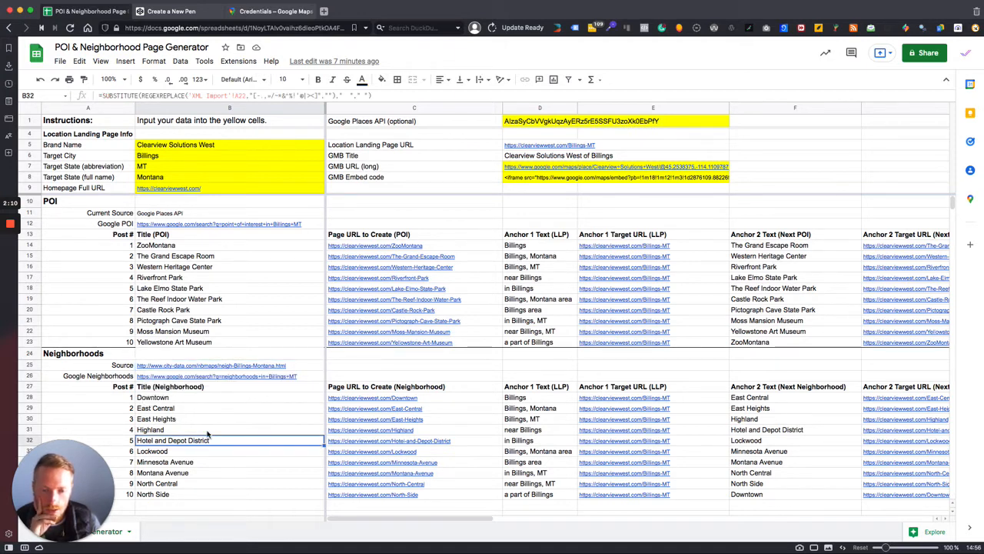
drag(154, 397, 204, 495)
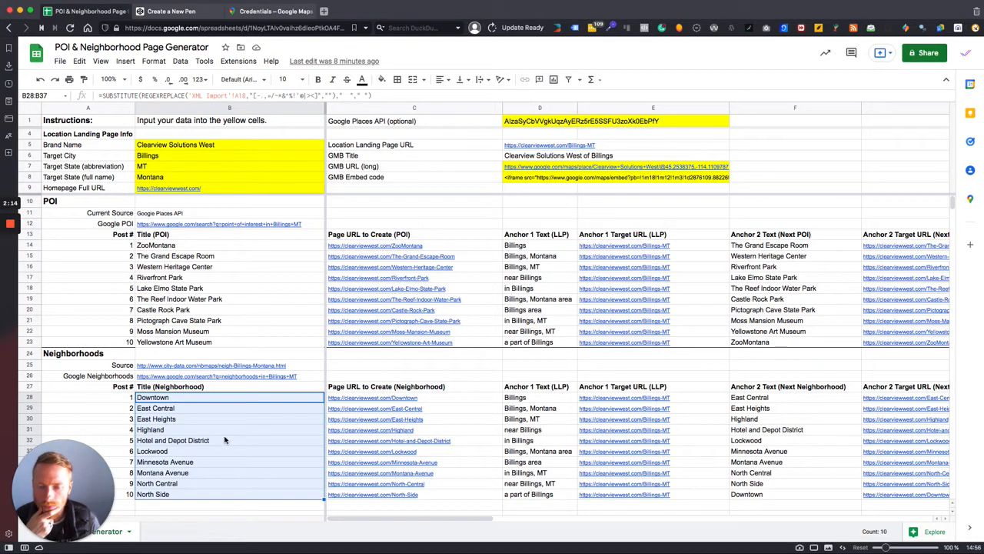
Open the city-data.com source link for Billings neighborhoods and find the neighborhood list on the page.
click(203, 365)
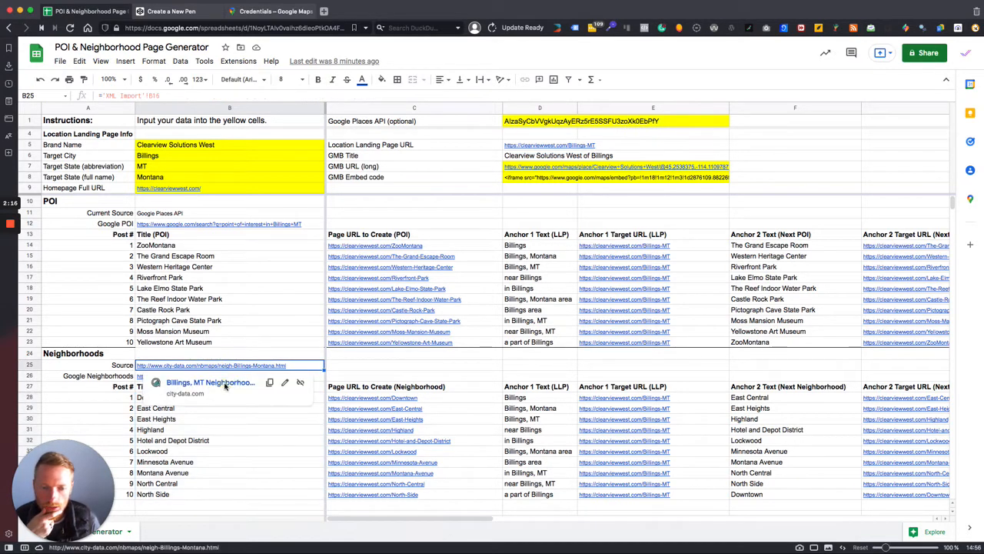
key(alt+Return)
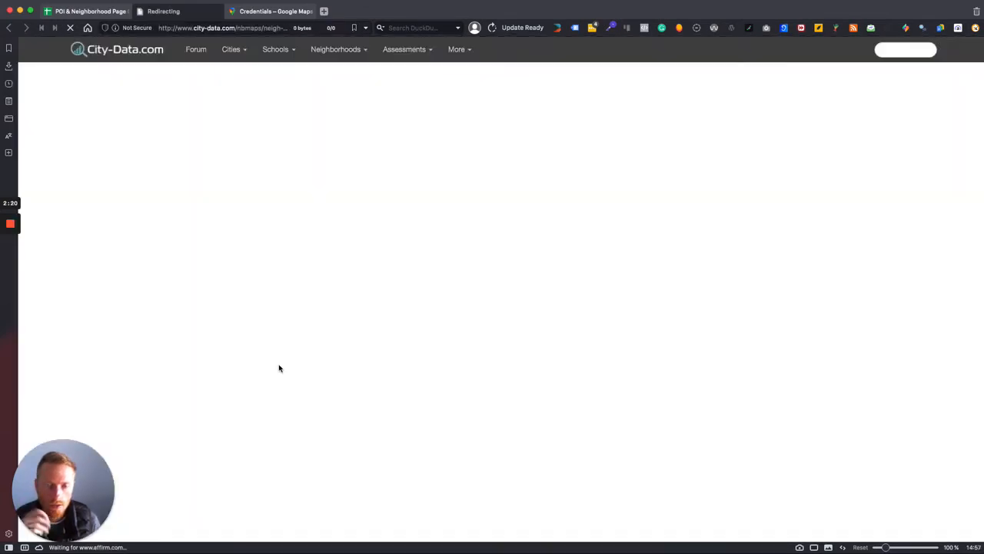
scroll(260, 406, down, 3)
scroll(256, 415, down, 5)
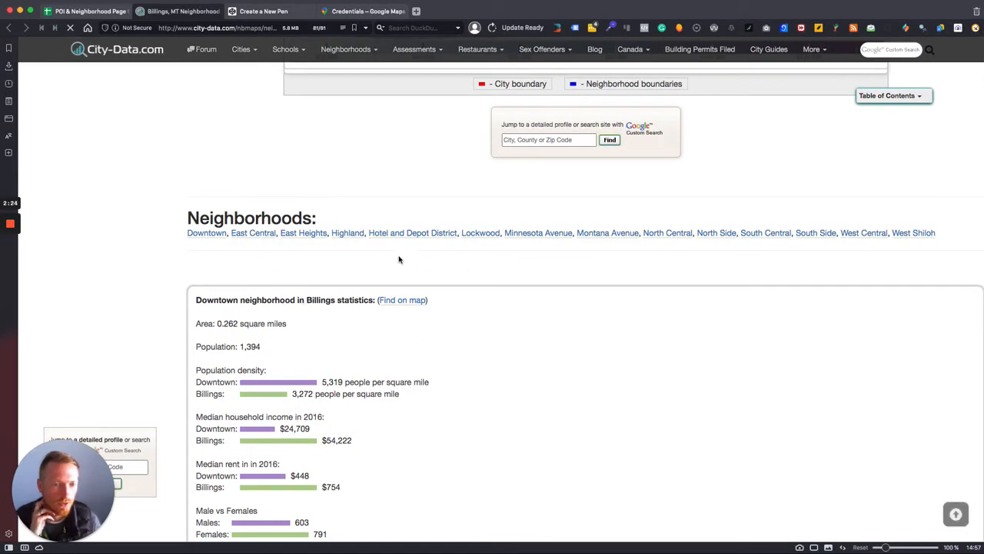
Switch back to the spreadsheet and compare the titles in B28:B37 with the neighborhood list on the source page.
click(90, 12)
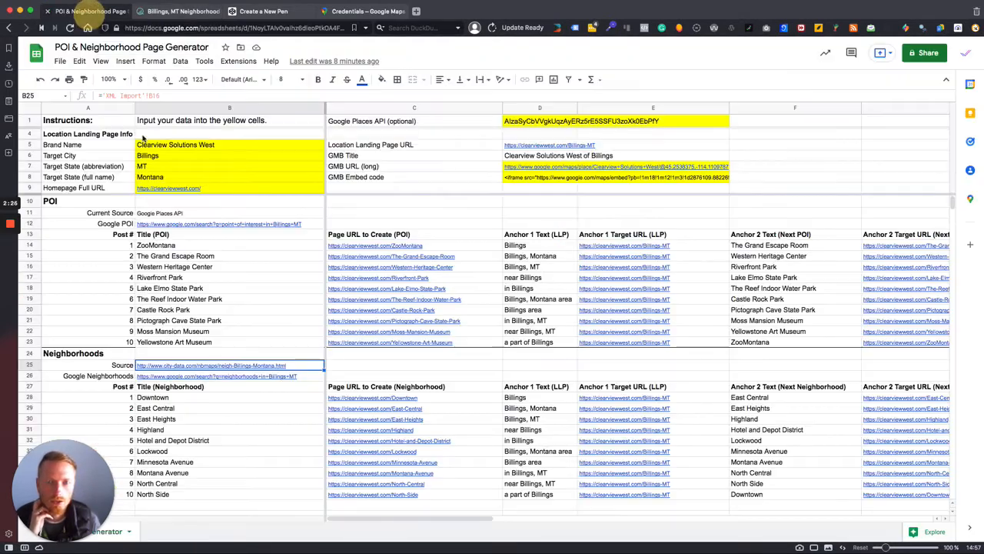
mouse_move(285, 367)
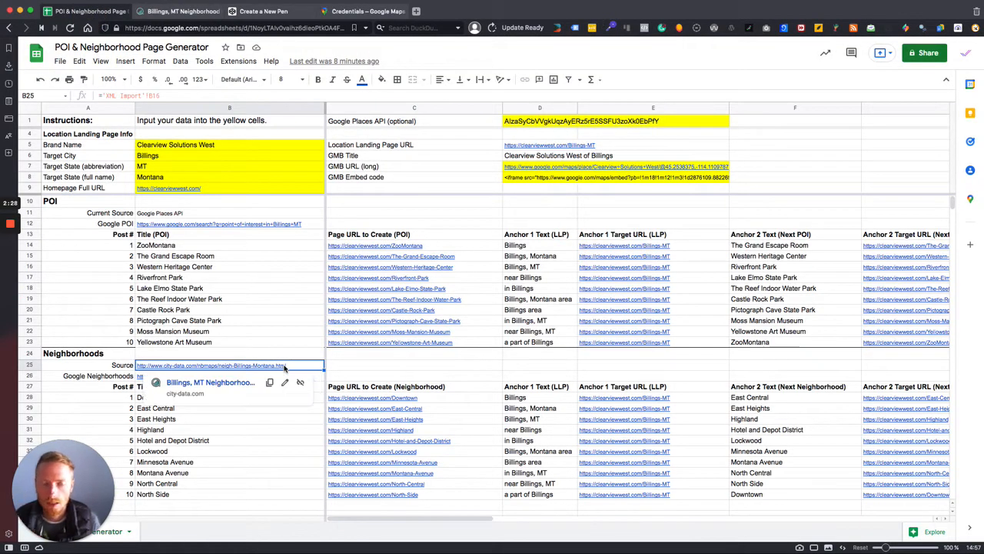
click(154, 428)
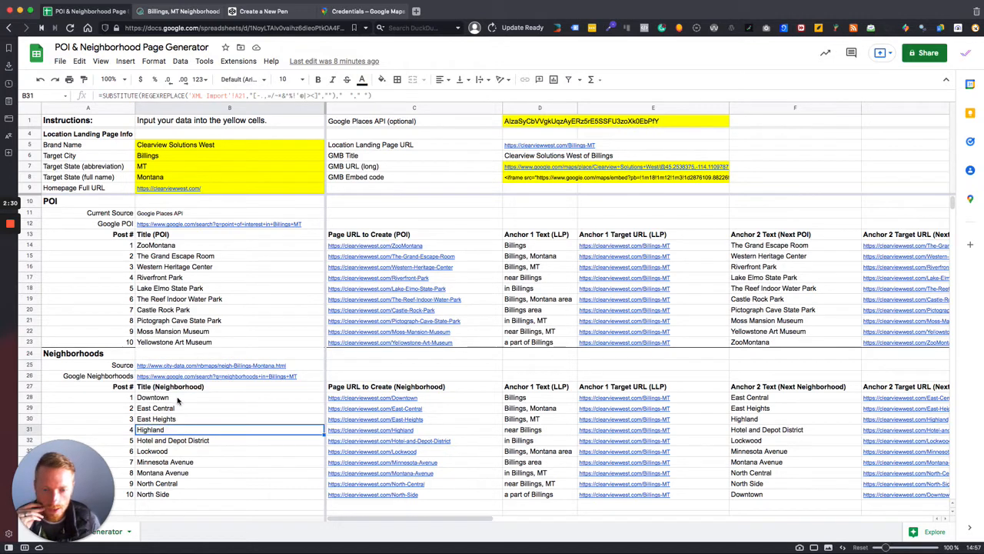
drag(176, 400, 173, 496)
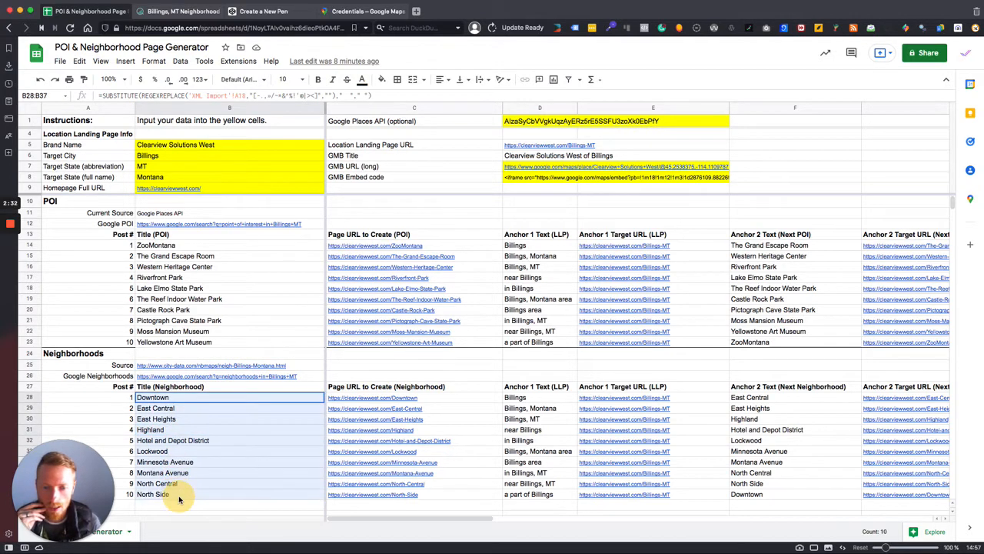
click(261, 419)
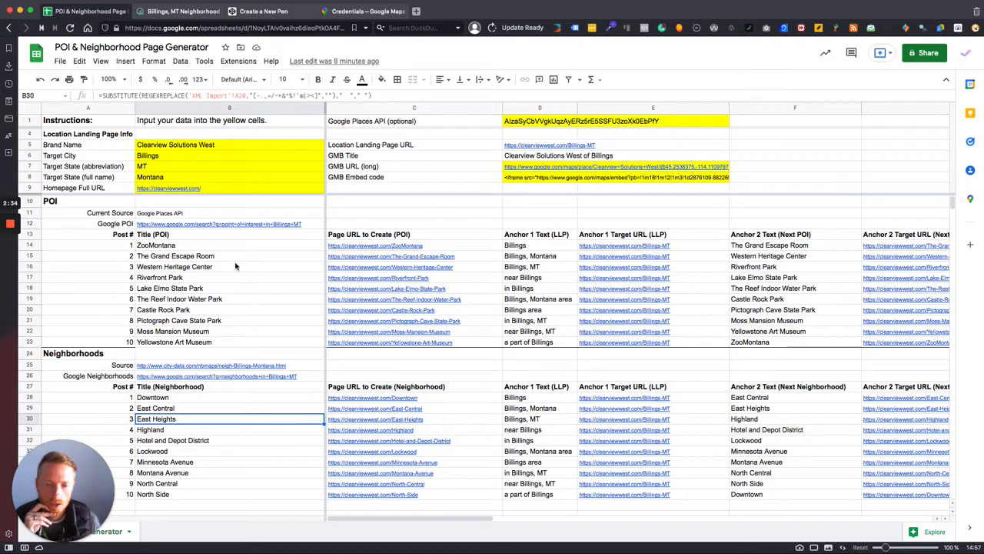
Inspect the POI title formulas, the target state abbreviation, and the Google Places API key cell that feeds the POI list.
drag(228, 246, 229, 341)
click(263, 247)
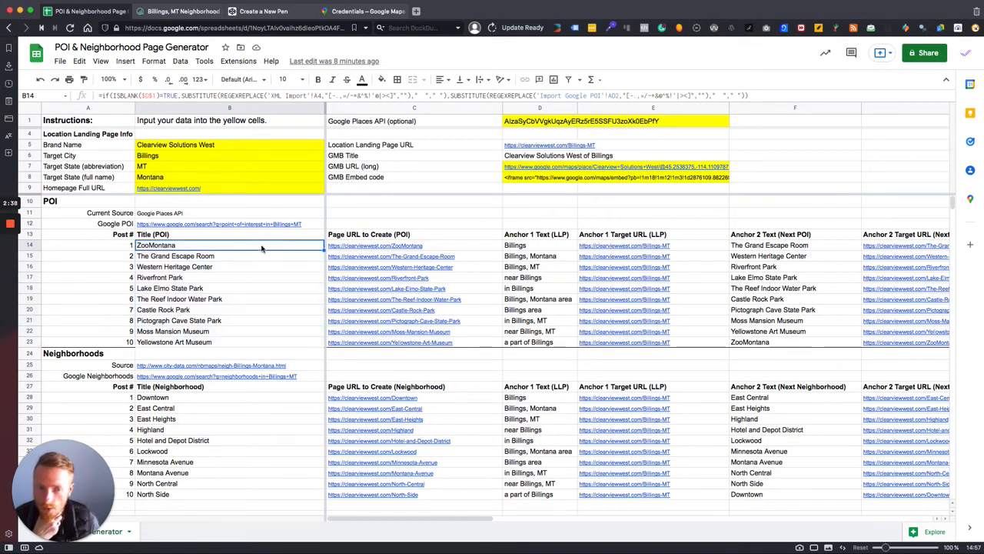
click(166, 166)
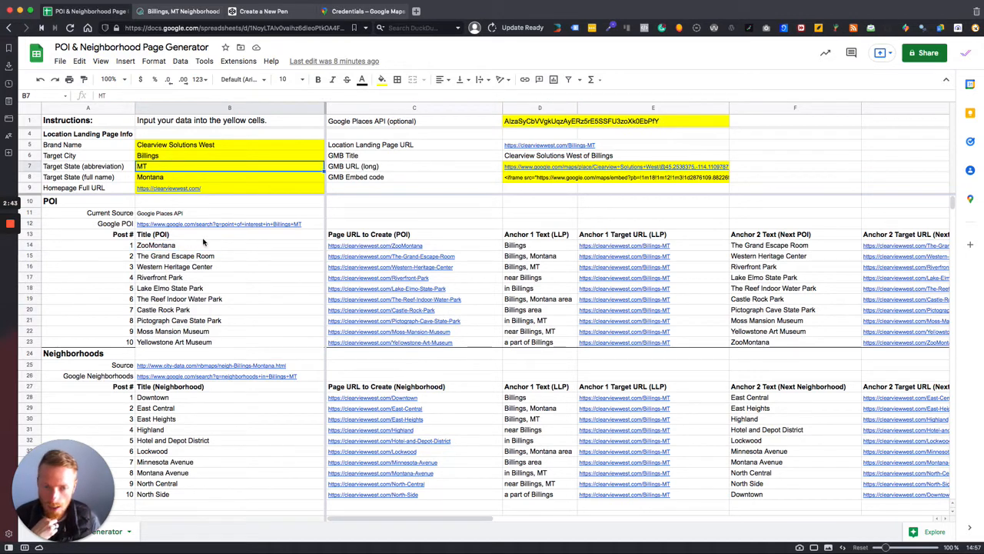
drag(199, 248, 201, 283)
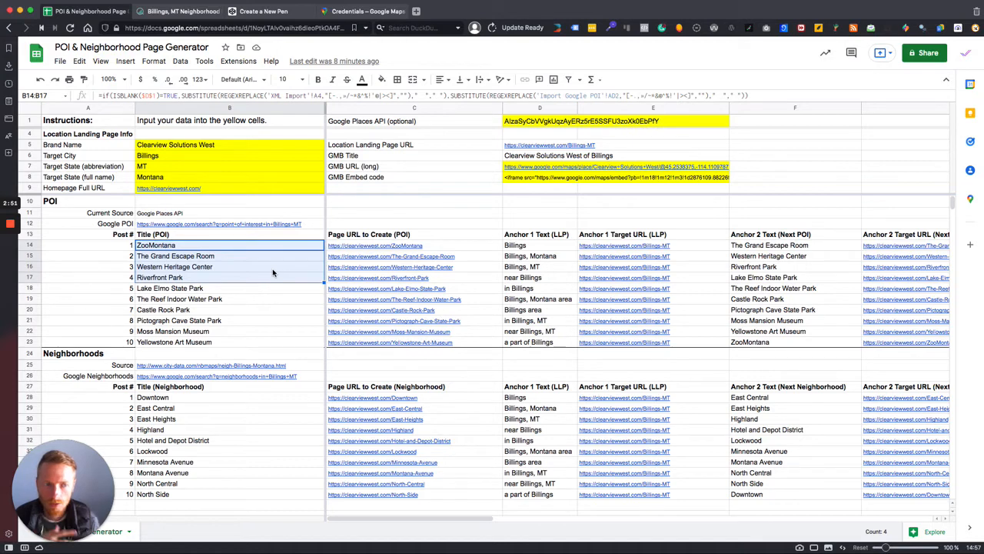
click(528, 123)
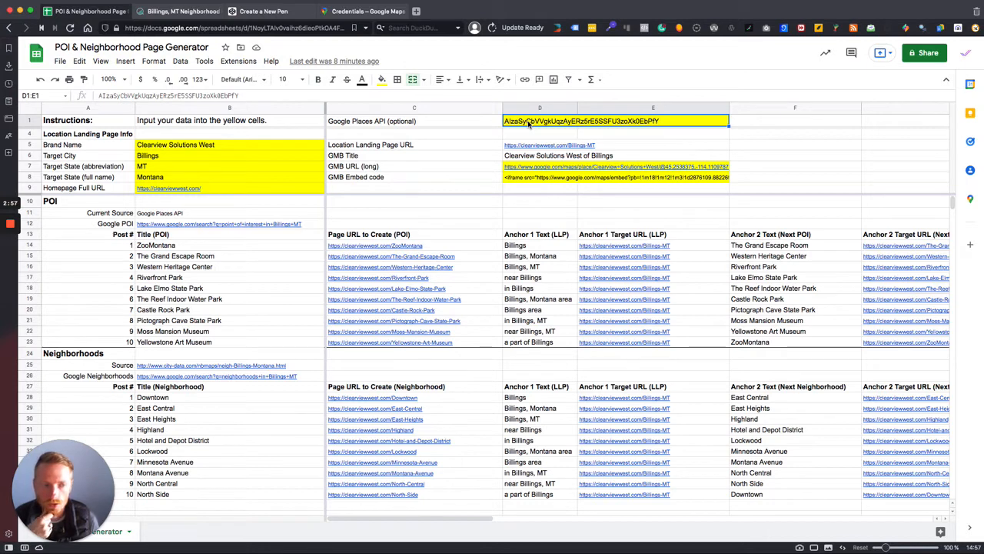
Clear the Google Places API key cell and examine the fallback source link and POI titles in B14:B23.
key(Delete)
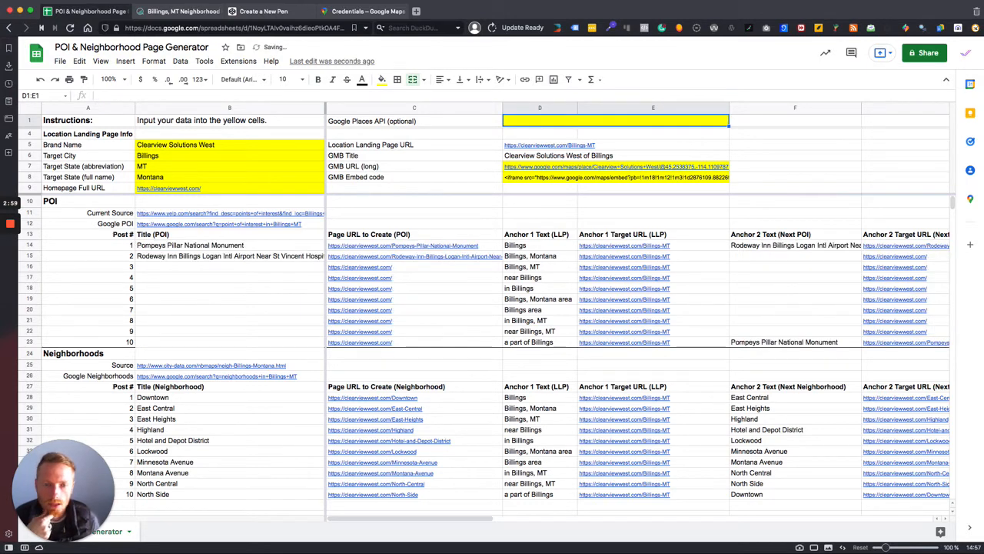
drag(187, 247, 176, 339)
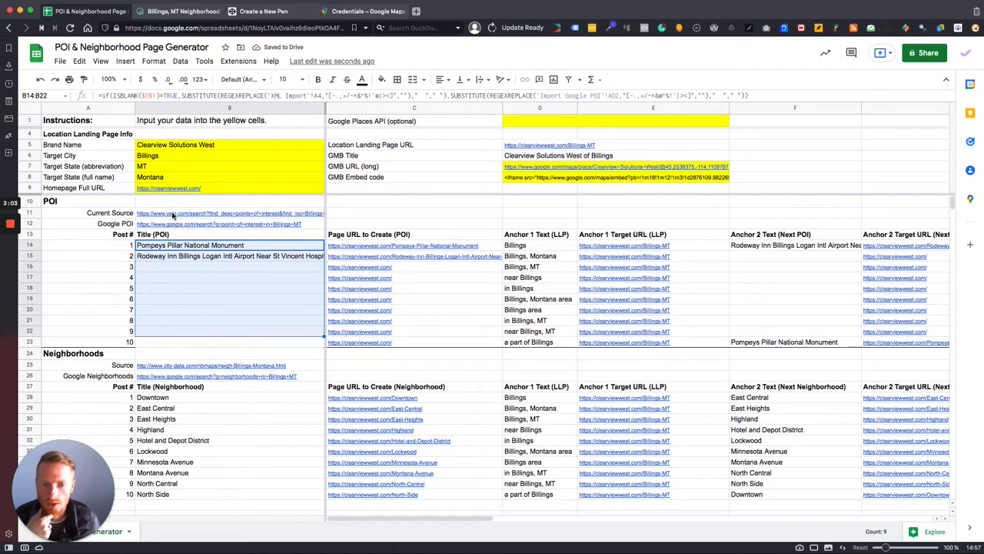
click(172, 215)
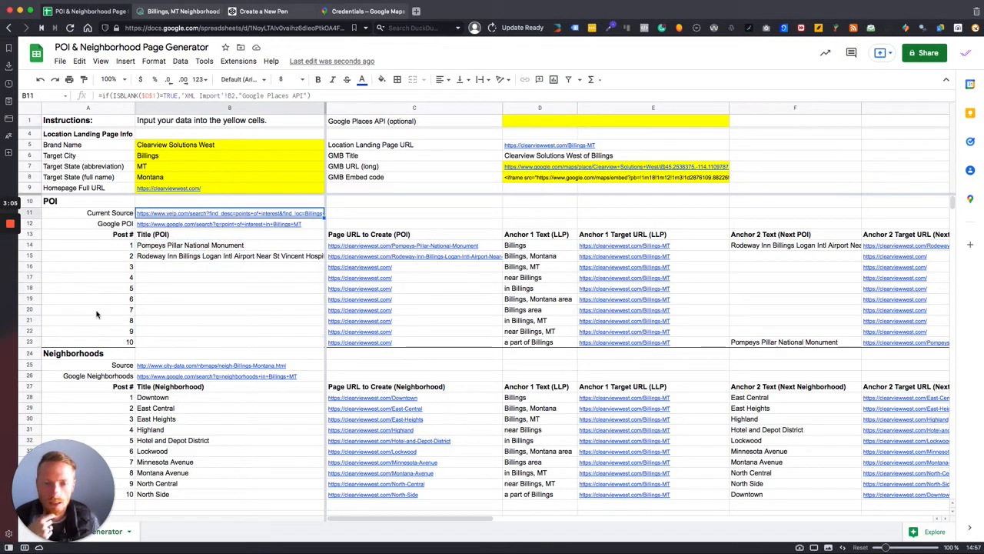
click(229, 255)
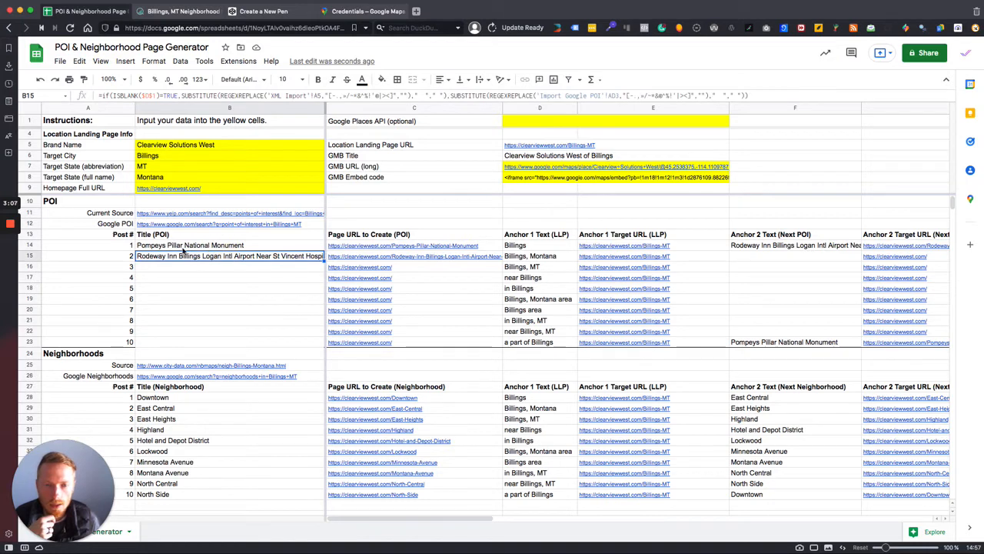
drag(153, 157, 152, 165)
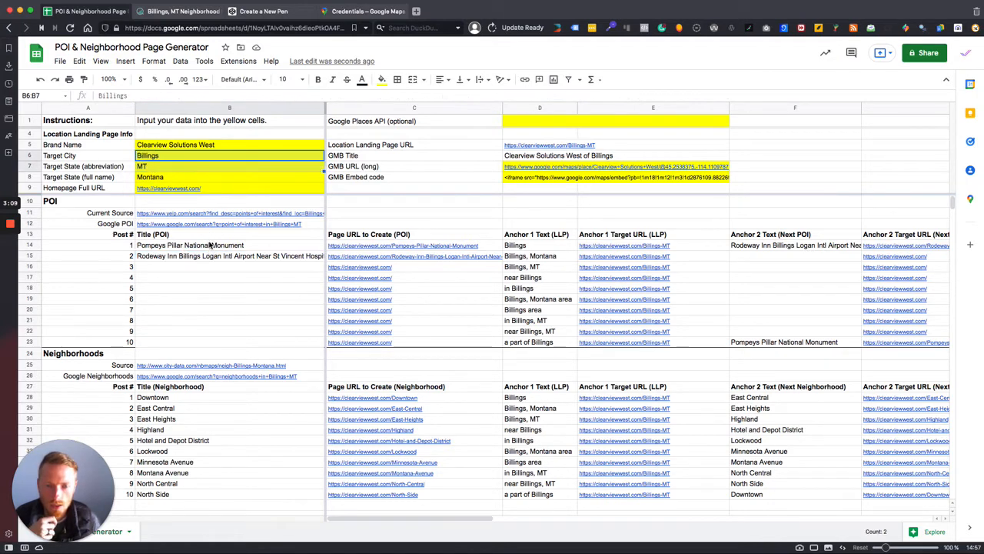
drag(208, 245, 200, 293)
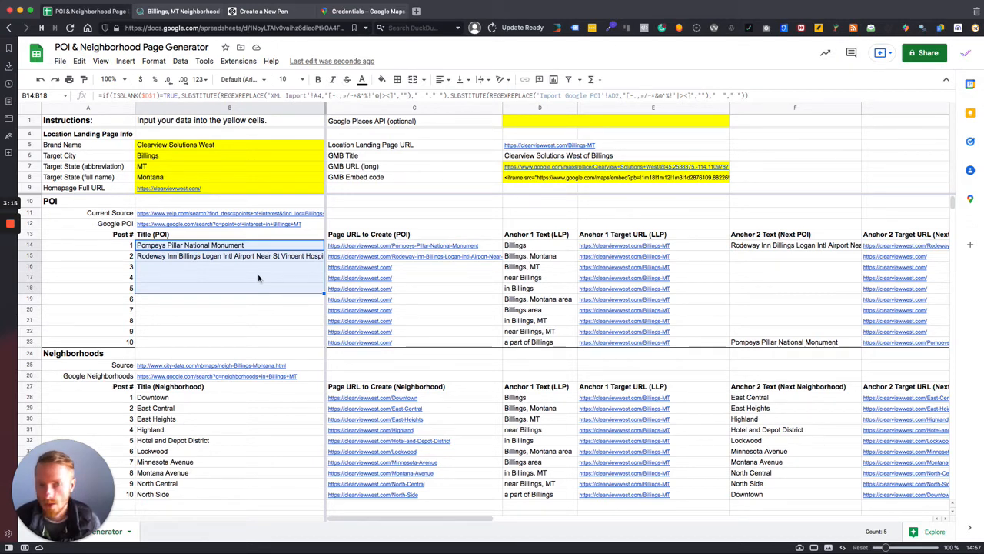
click(245, 312)
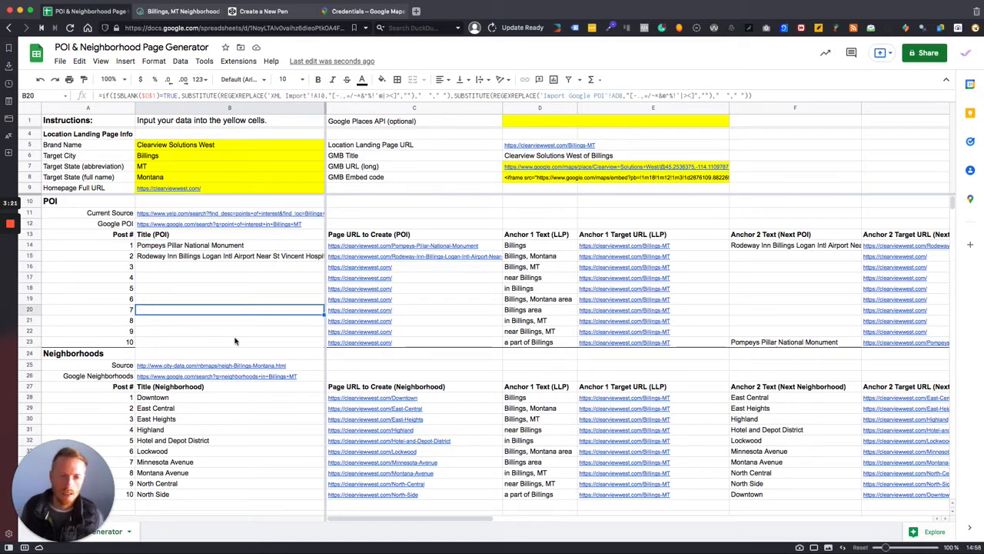
Undo the clearing of the Google Places API key and check the POI titles it feeds.
key(ctrl+z)
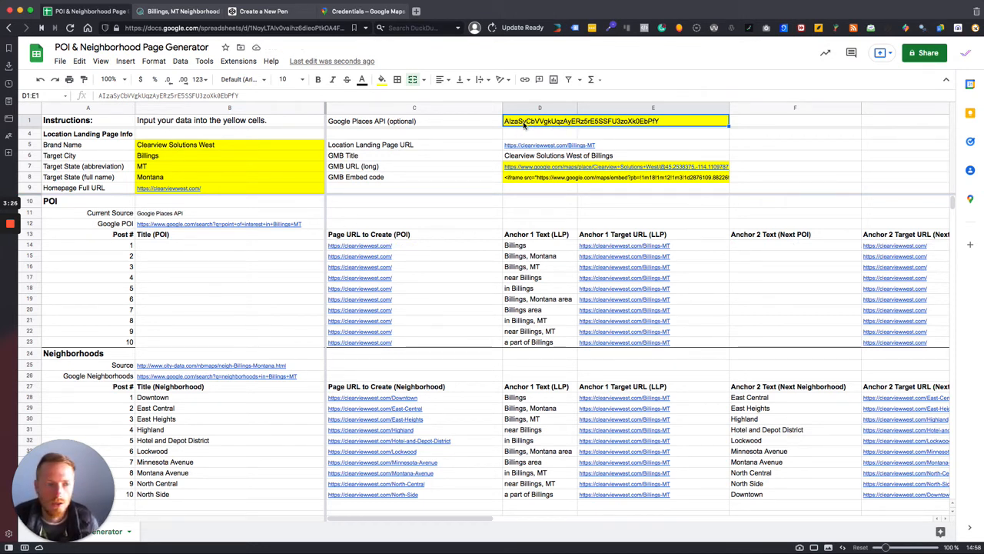
click(366, 123)
click(519, 125)
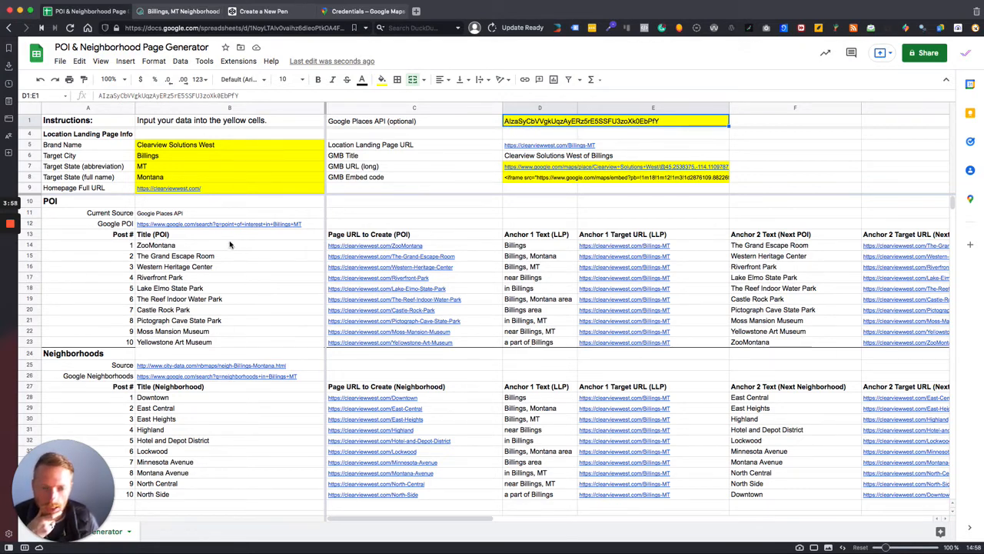
drag(227, 246, 227, 262)
click(227, 318)
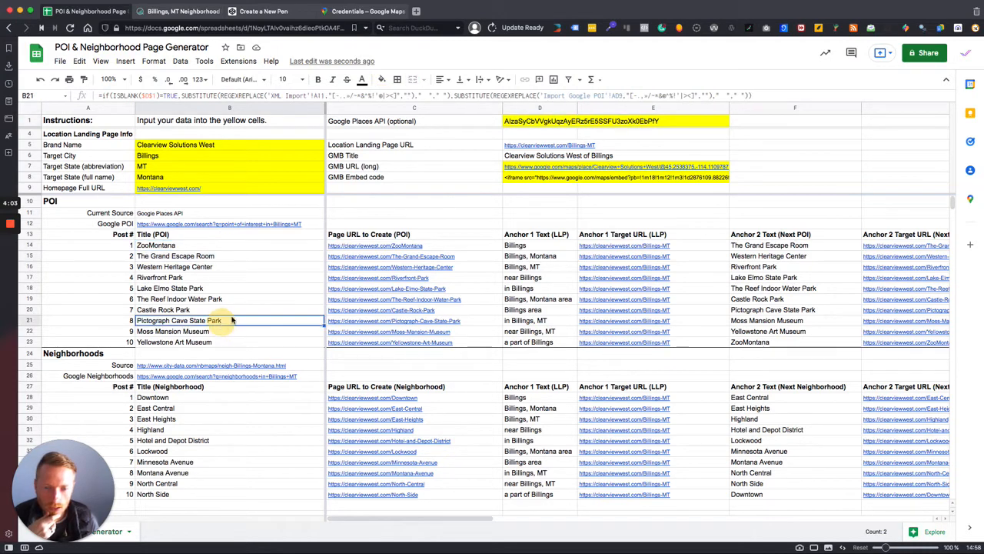
click(231, 300)
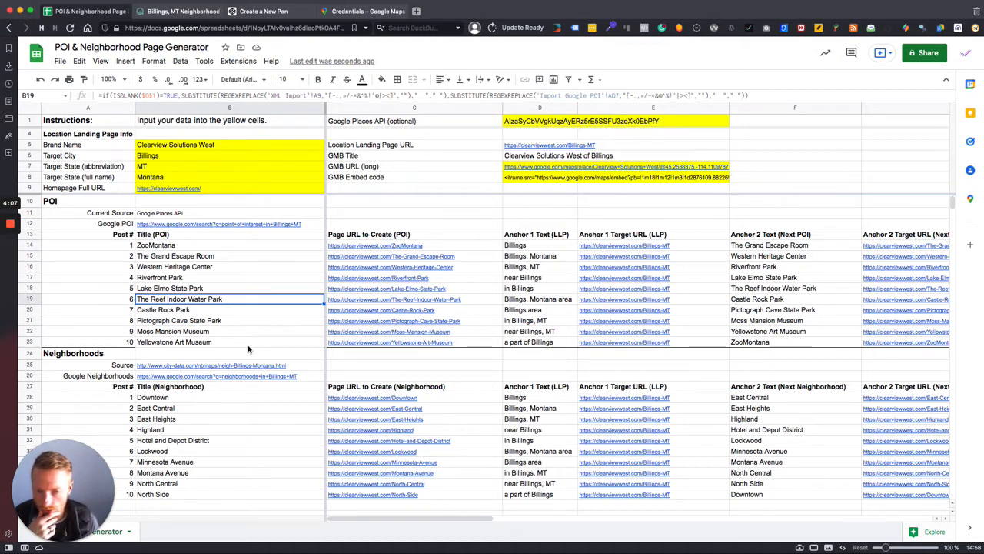
Open the Google POI search link for Billings and compare its top sights with the titles in the sheet.
click(107, 224)
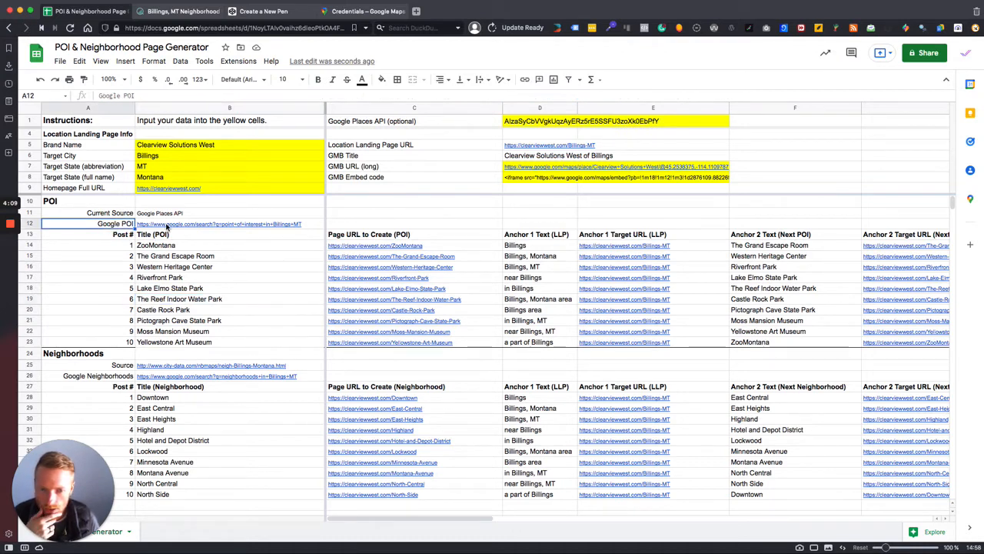
click(170, 225)
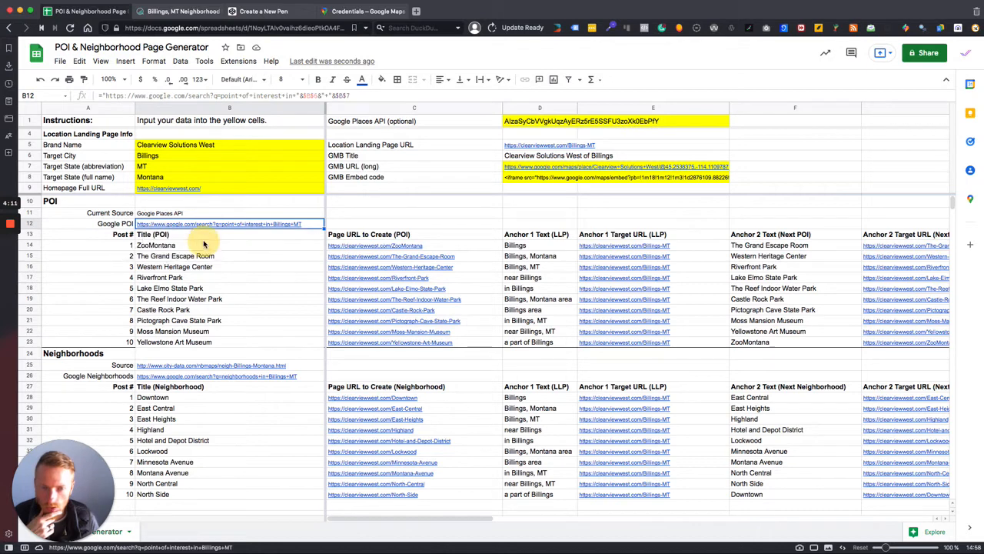
click(204, 243)
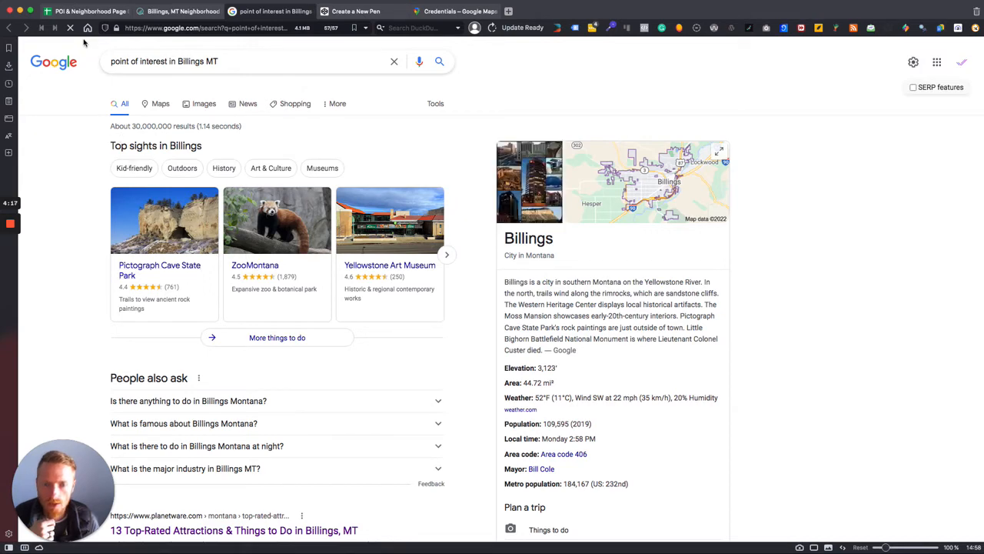
click(73, 12)
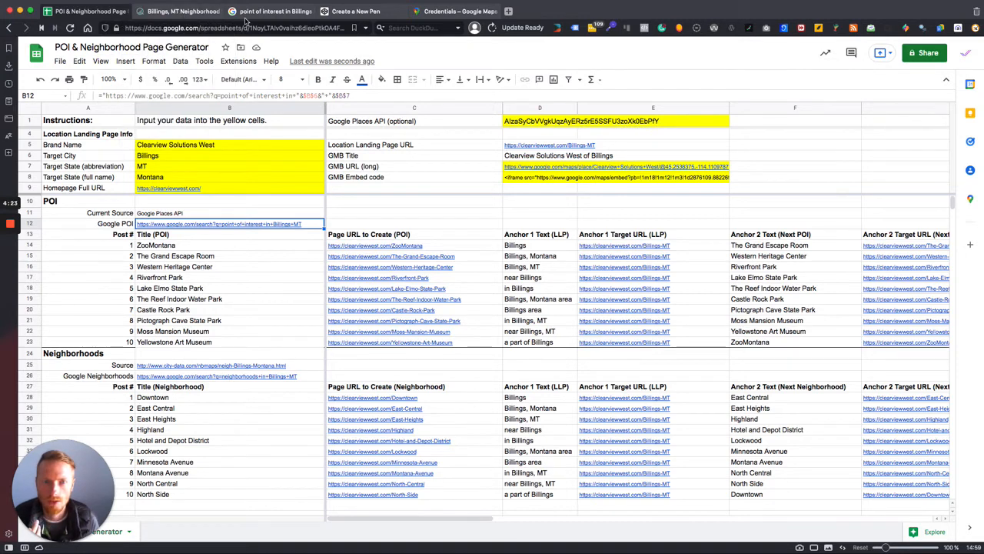
click(265, 11)
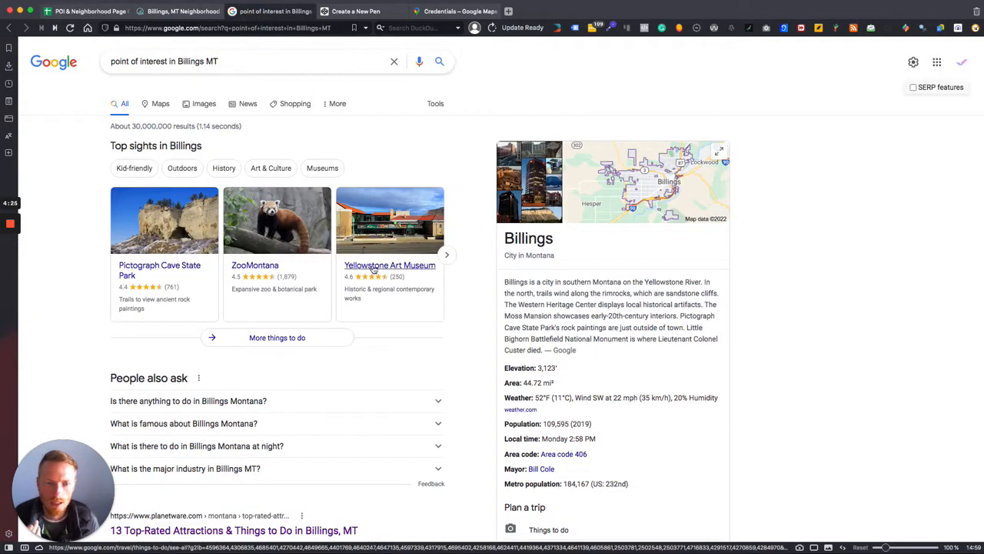
click(80, 13)
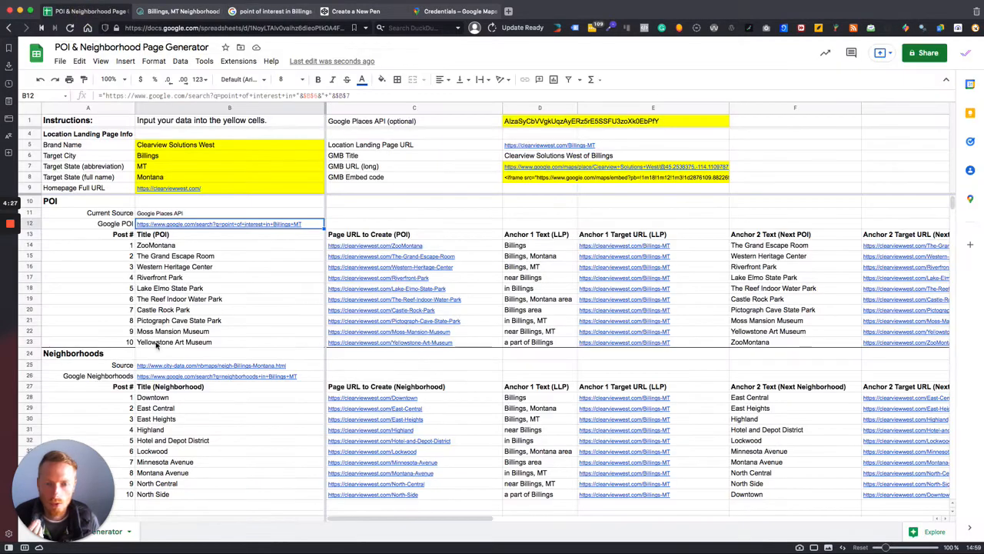
click(196, 299)
drag(219, 399, 213, 495)
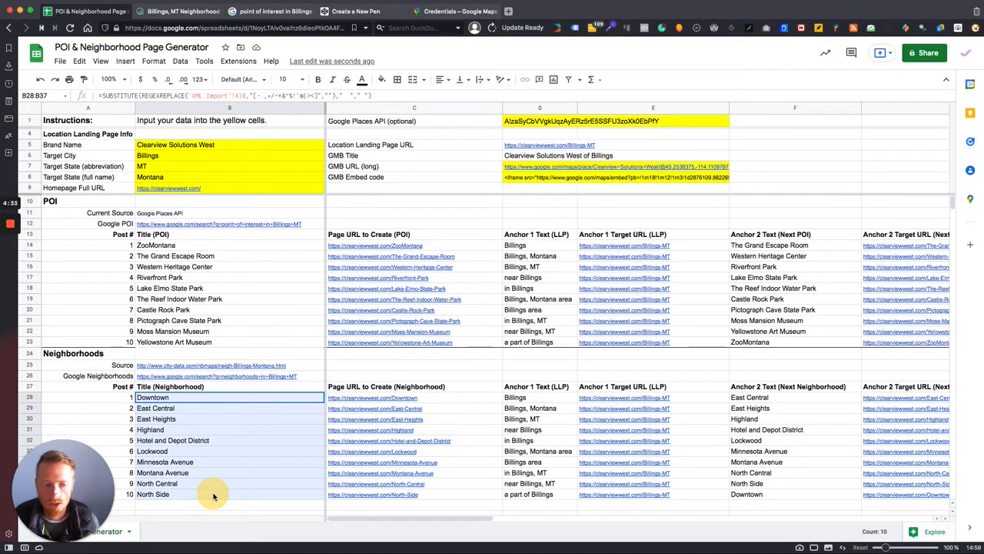
Overwrite the POI title of post 4 in B17 with "Test POI".
click(216, 278)
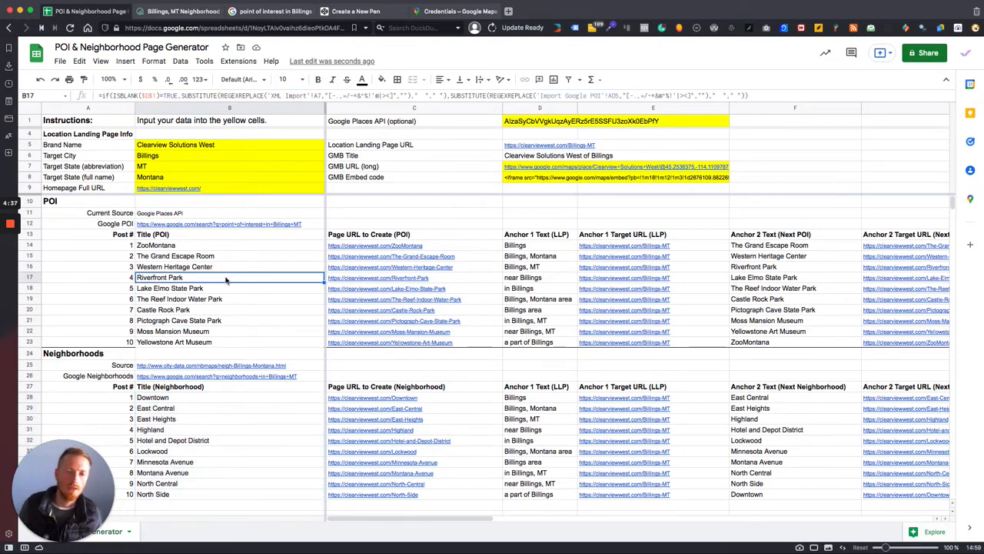
text(Test)
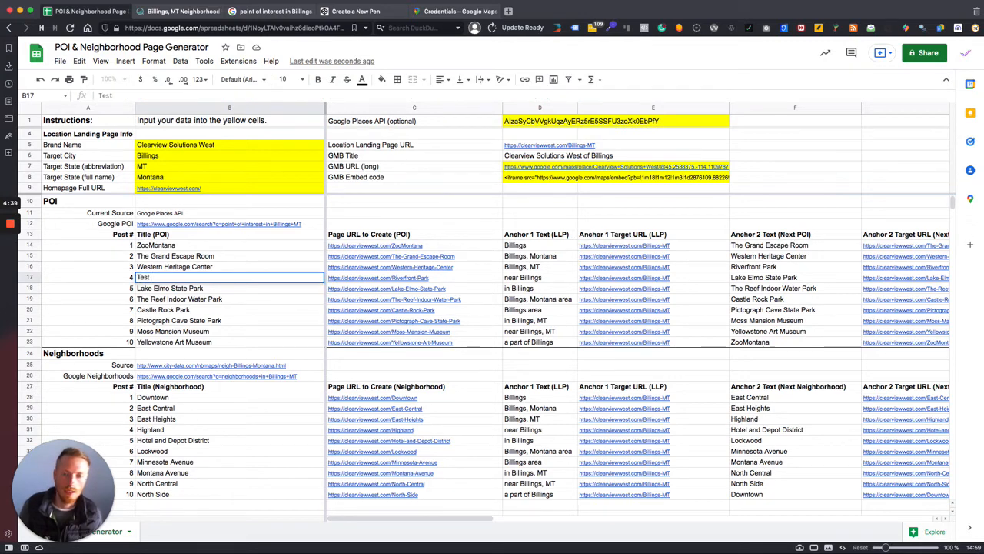
text( POI)
key(Return)
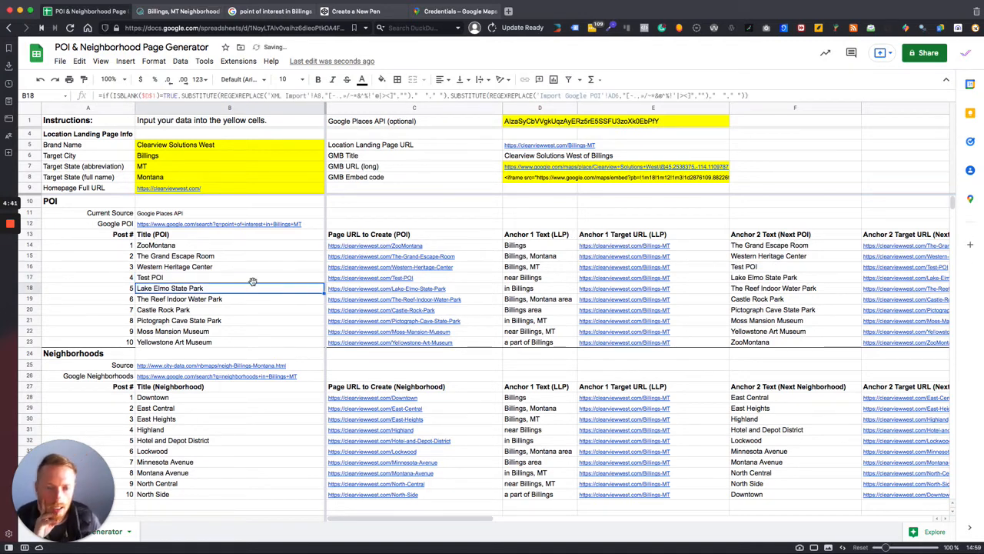
Examine how the page URL, anchors and embed code in row 17 follow from the manually entered title.
click(34, 278)
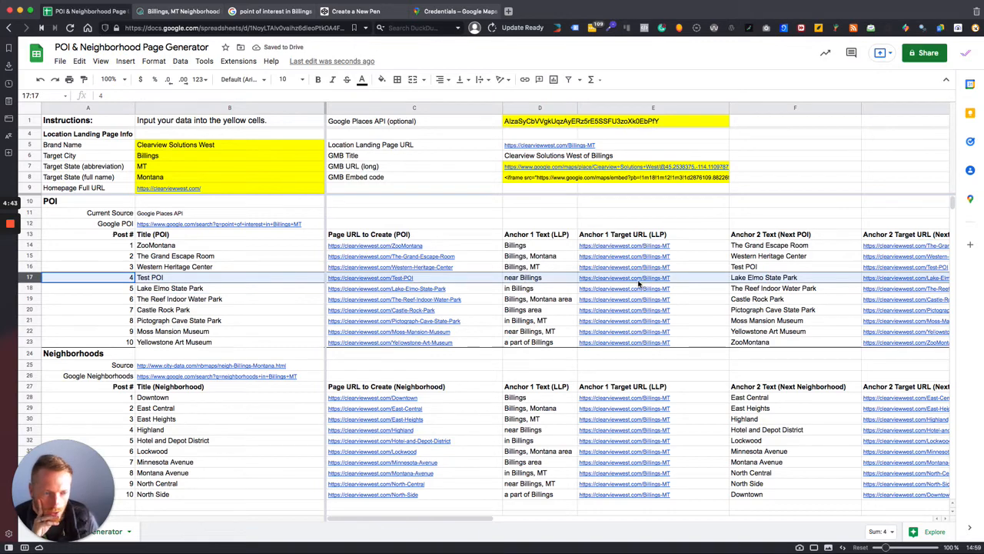
click(425, 279)
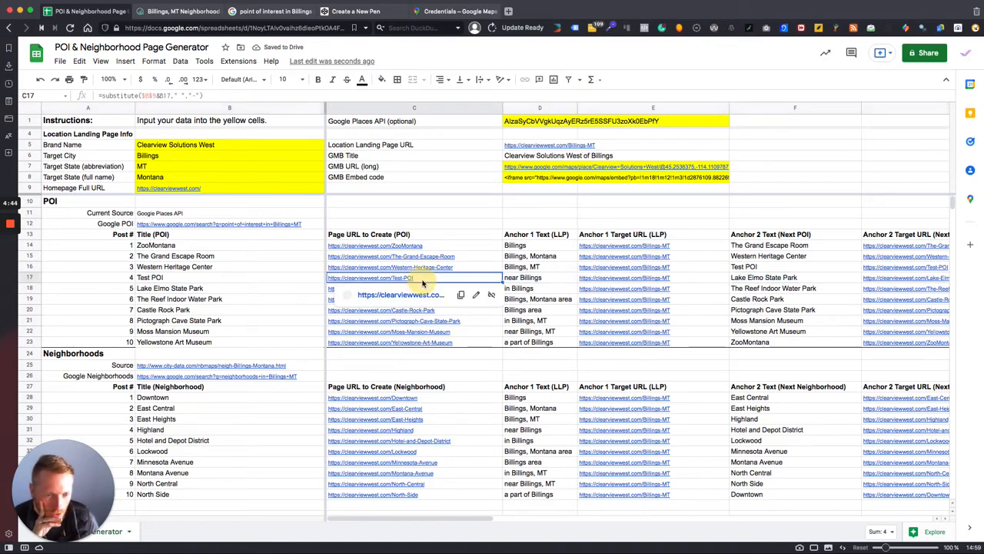
scroll(713, 260, right, 10)
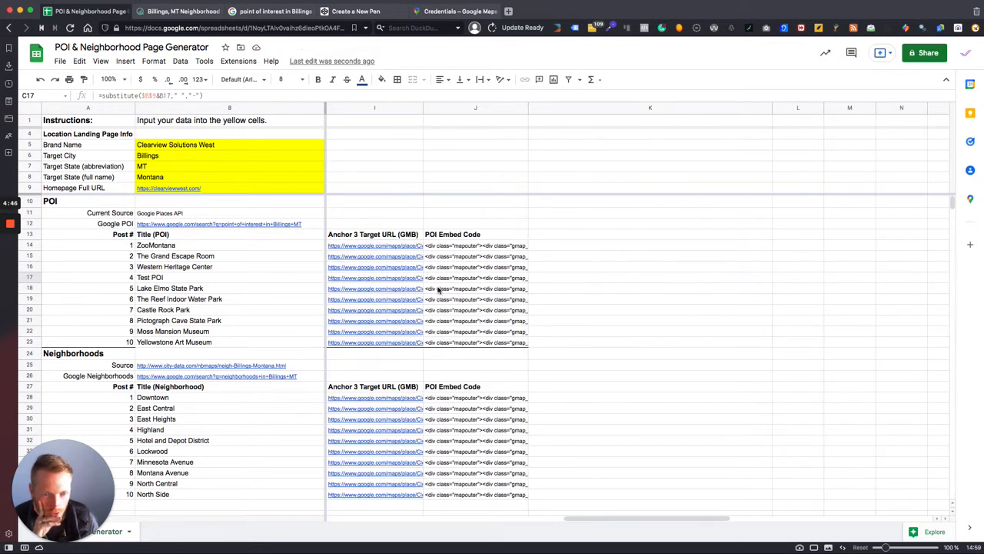
click(438, 289)
scroll(204, 291, left, 10)
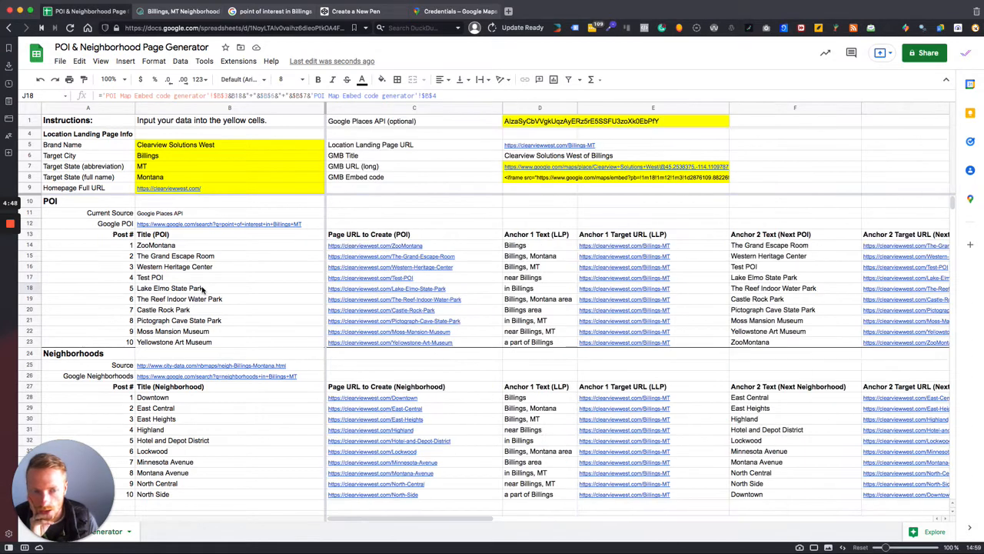
click(185, 278)
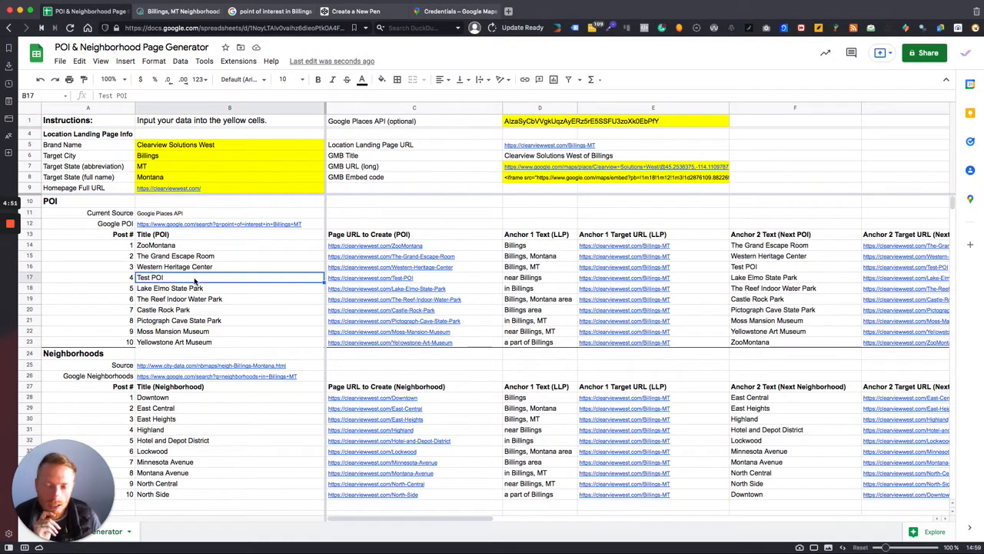
Fill the POI title formula from B14 down through B23, replacing the manual entry in B17.
drag(211, 329, 217, 279)
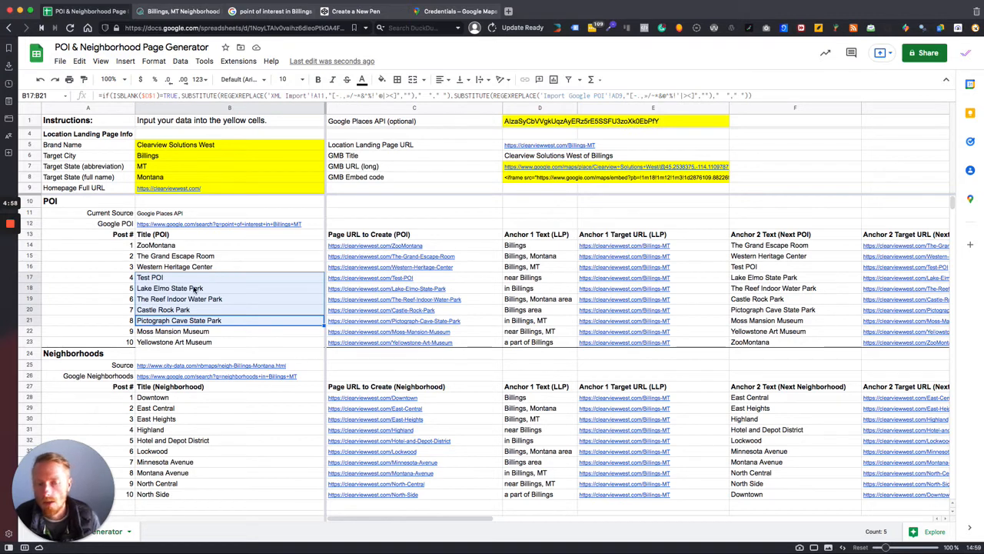
click(228, 266)
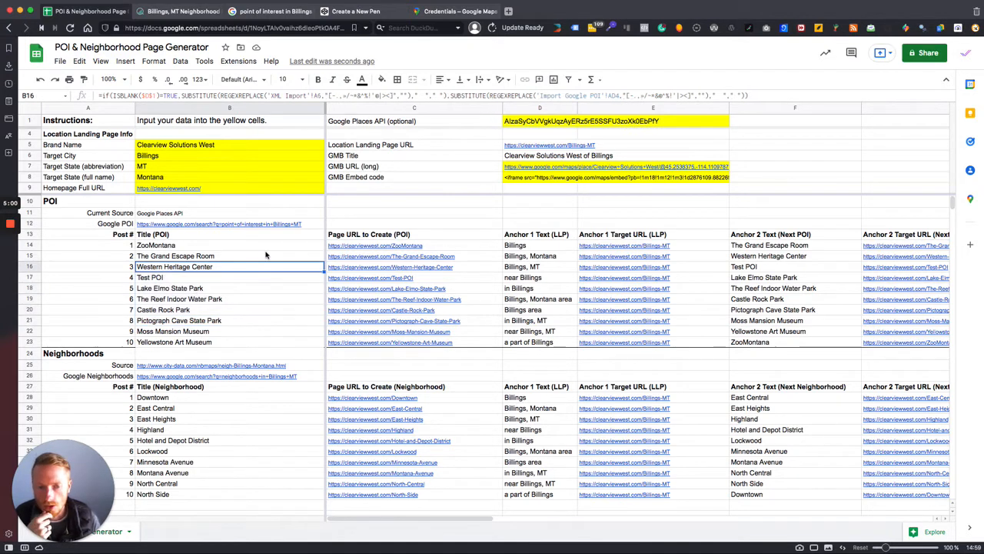
click(223, 312)
drag(248, 299, 251, 328)
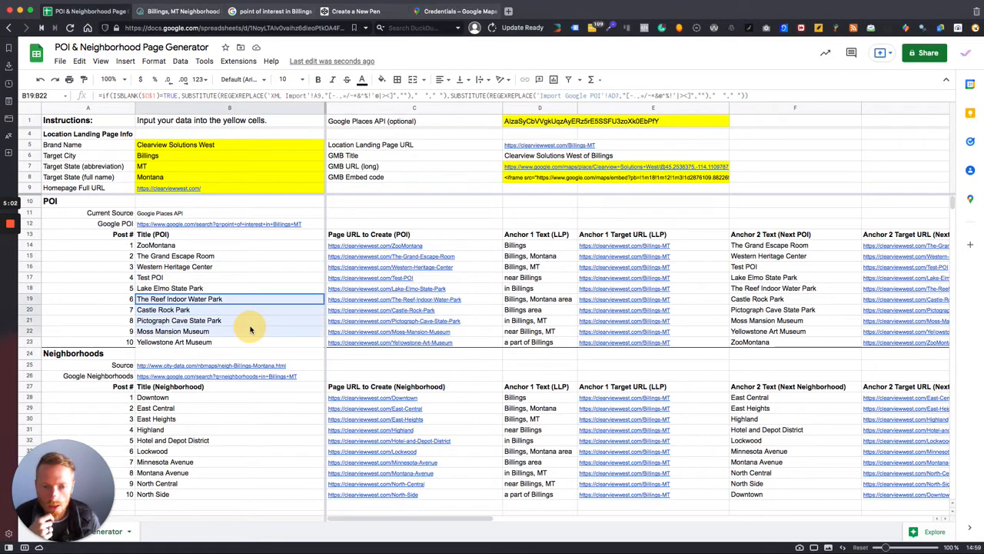
click(294, 248)
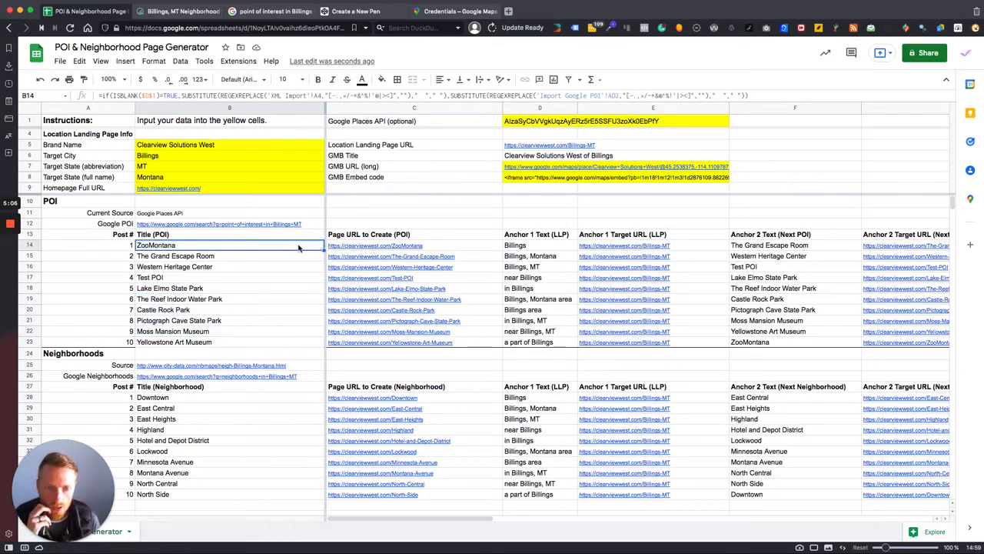
drag(324, 249, 312, 340)
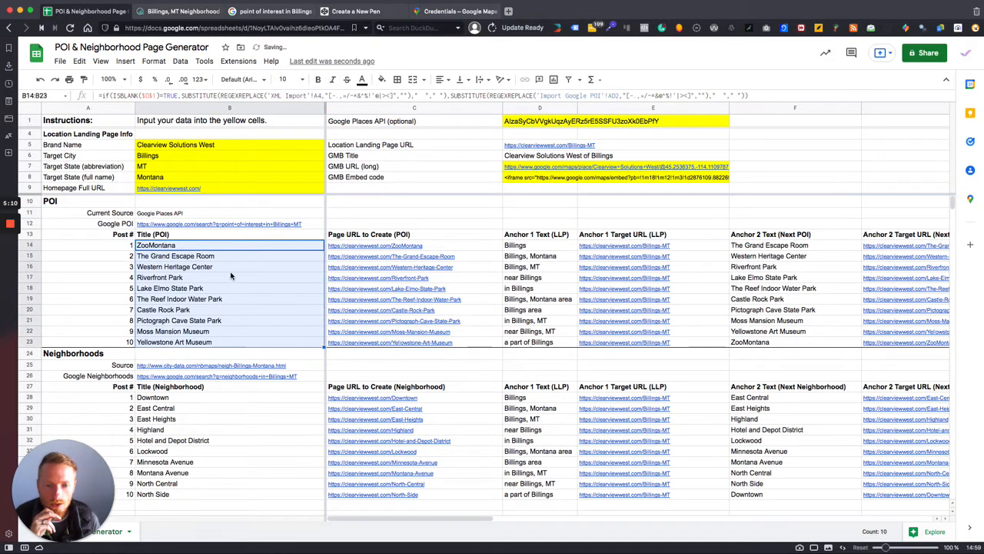
Review the post numbers, the POI and neighborhood titles, and the GMB anchor and embed code columns.
click(212, 321)
right_click(217, 329)
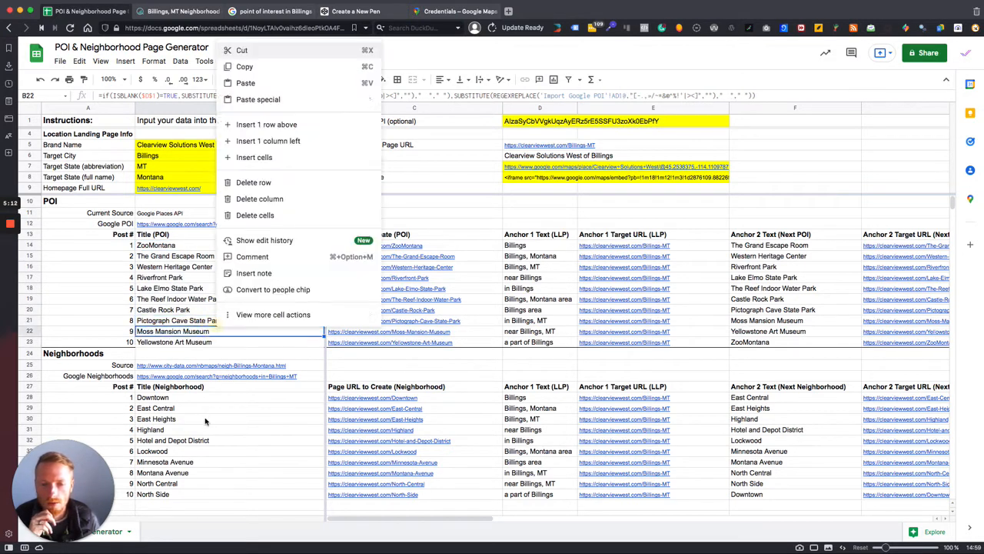
drag(205, 419, 226, 451)
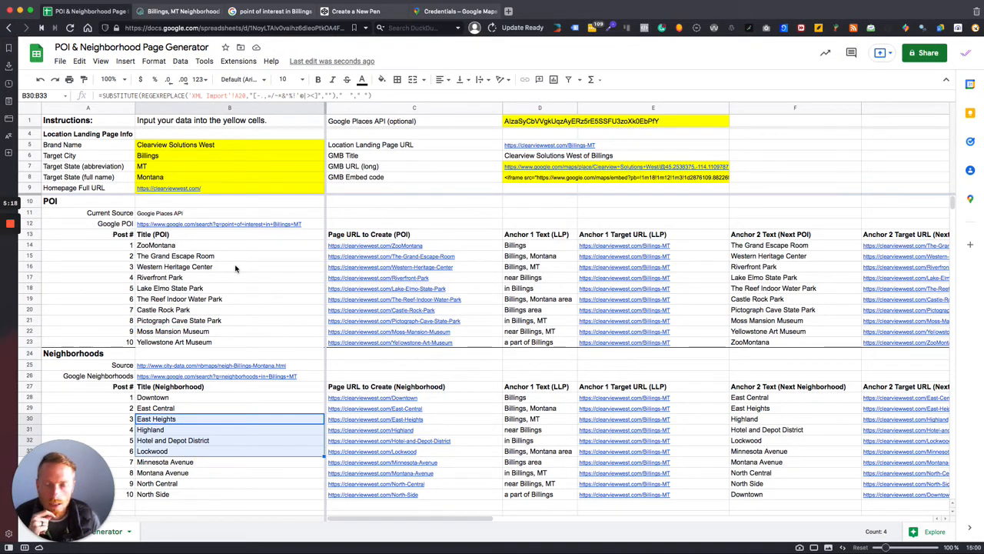
scroll(472, 279, right, 10)
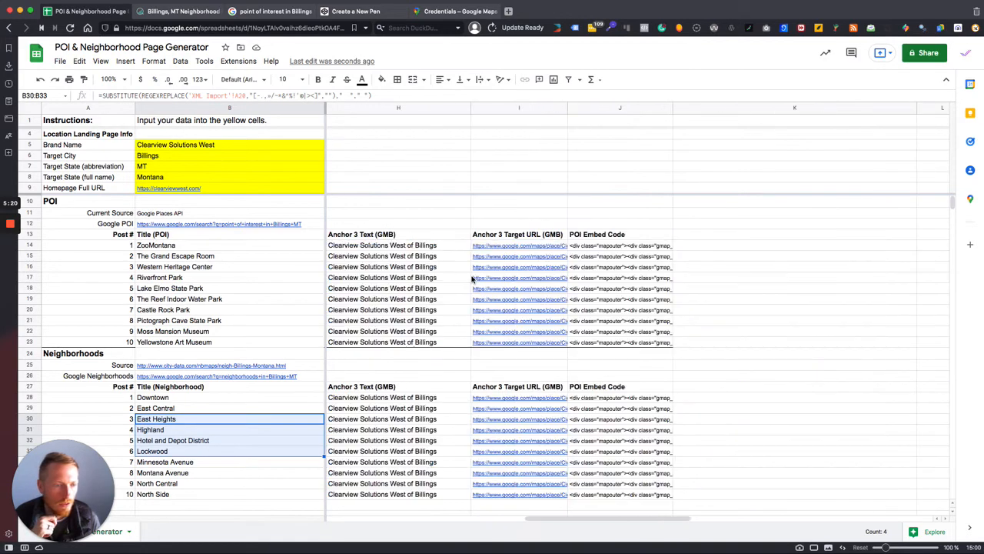
scroll(472, 279, left, 5)
scroll(472, 279, left, 3)
click(91, 286)
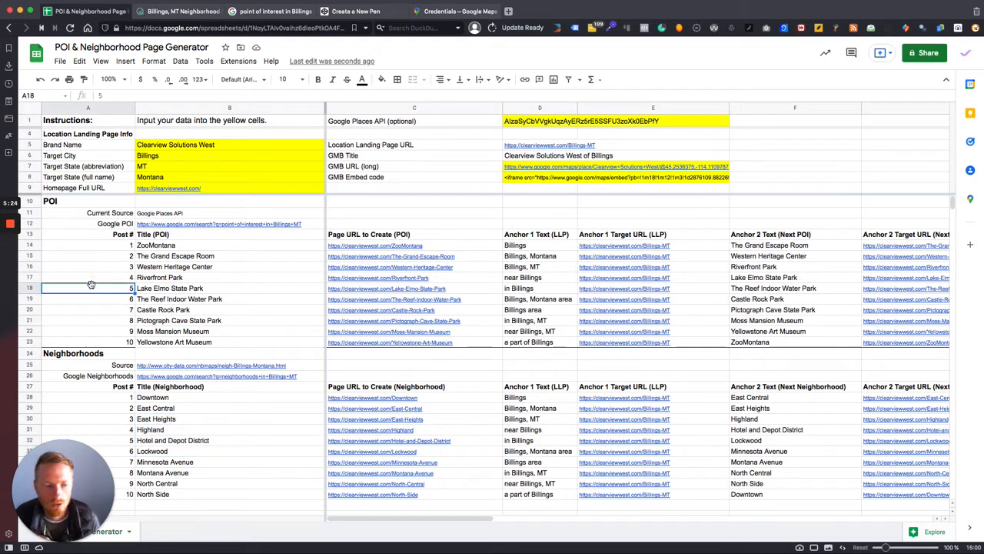
click(203, 267)
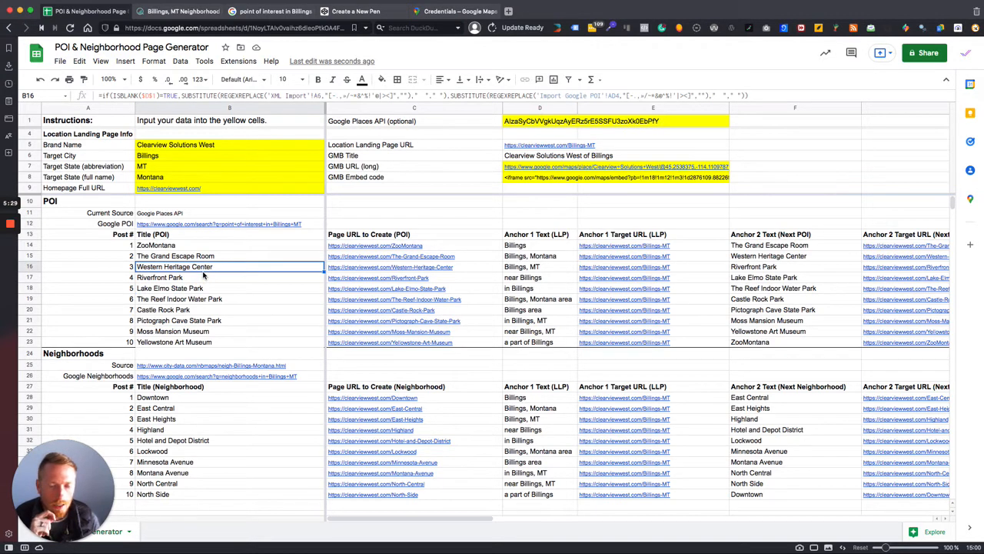
click(256, 246)
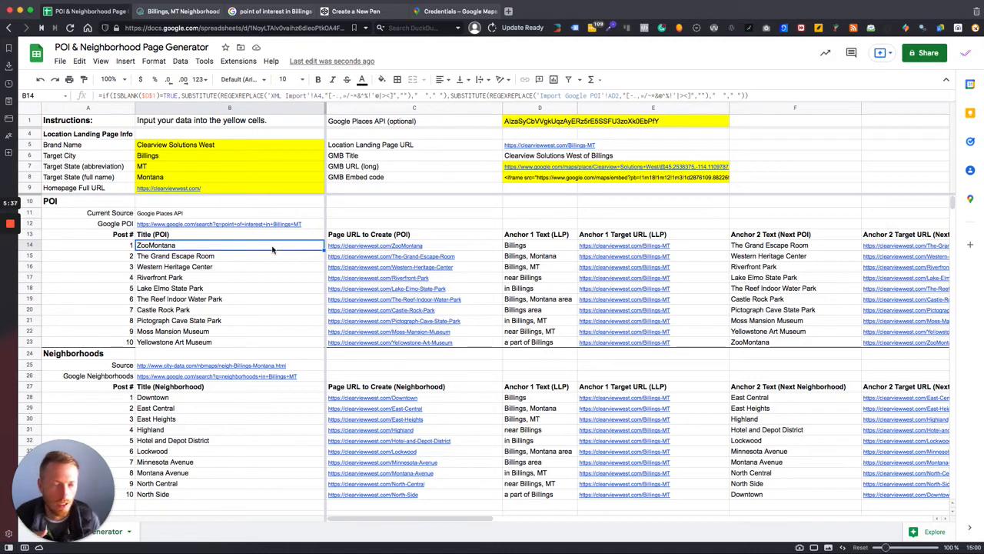
click(120, 247)
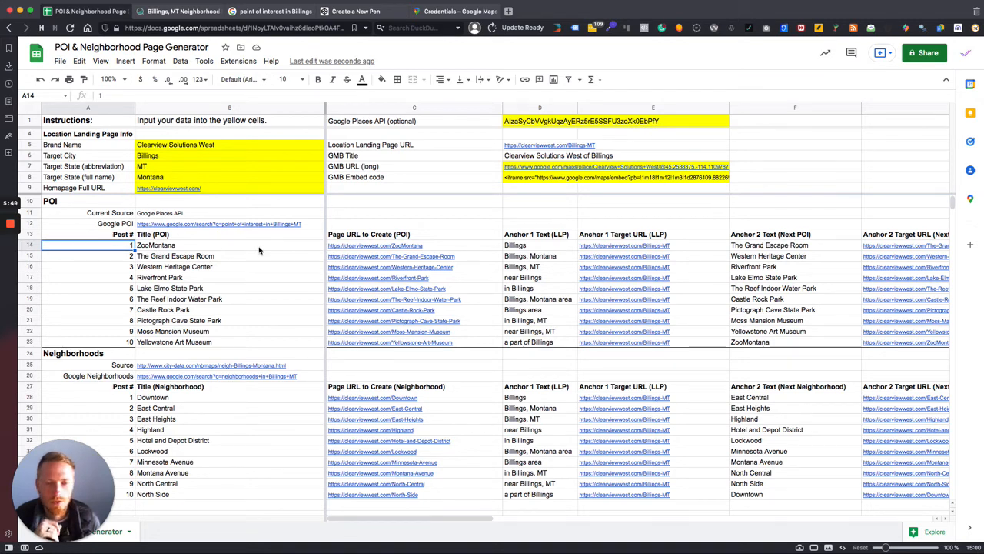
drag(259, 247, 259, 348)
click(100, 260)
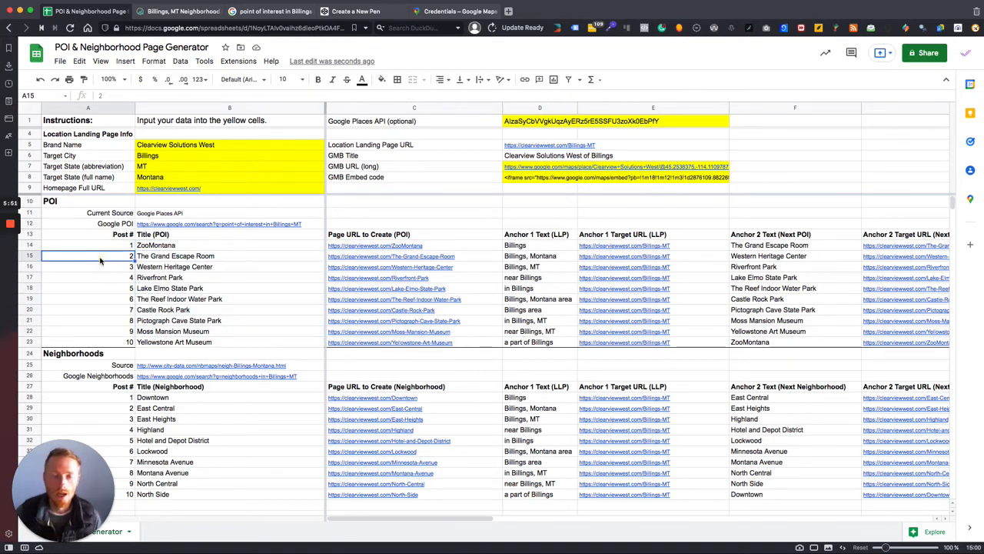